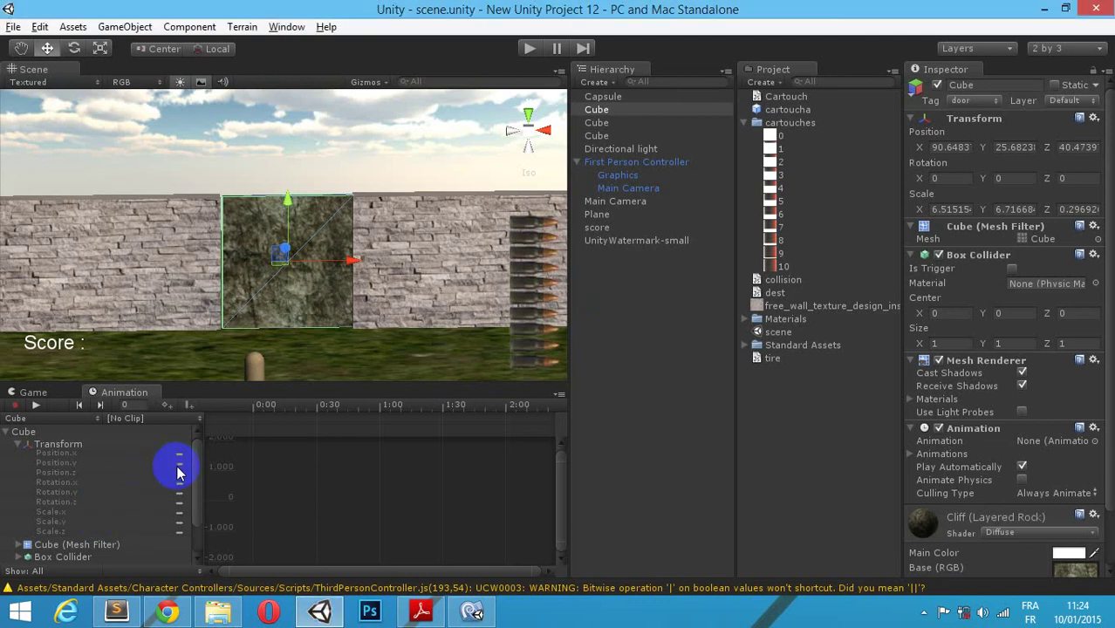
# Step: Create an animation clip named OpenDoor for the door cube, saved in Assets, with recording on
pyautogui.click(10, 405)
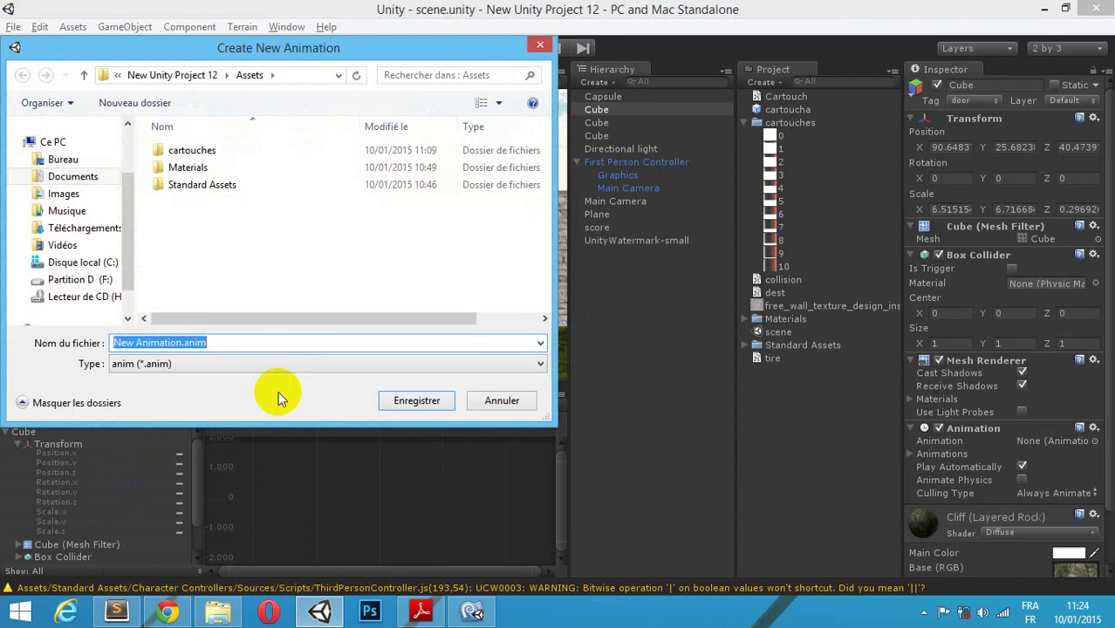
pyautogui.write('Ope')
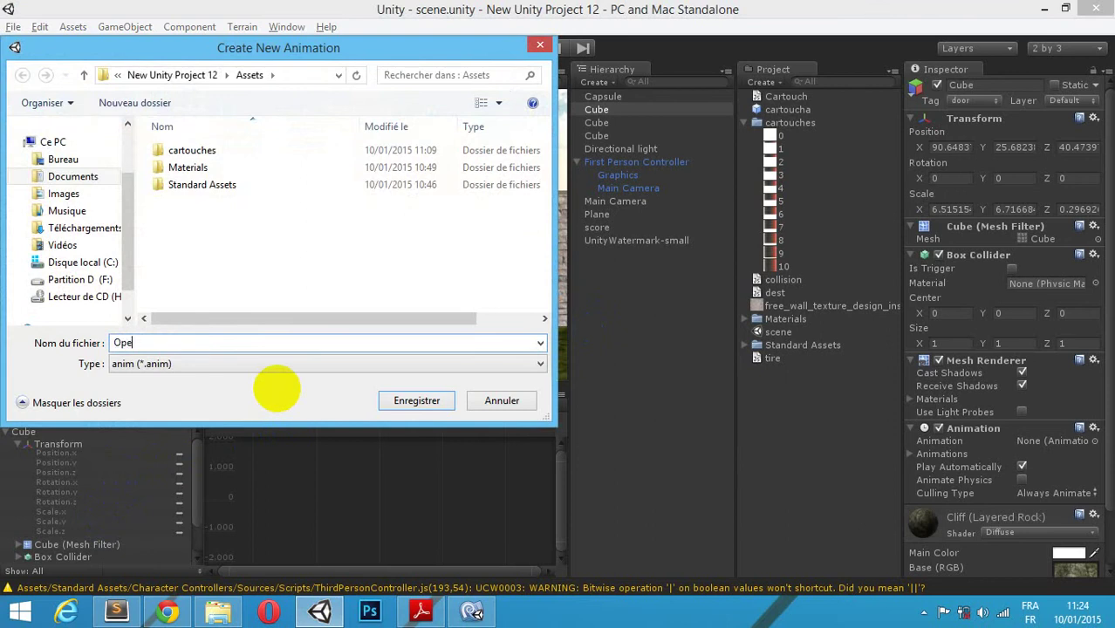
pyautogui.write('nDo')
pyautogui.write('or')
pyautogui.press('Return')
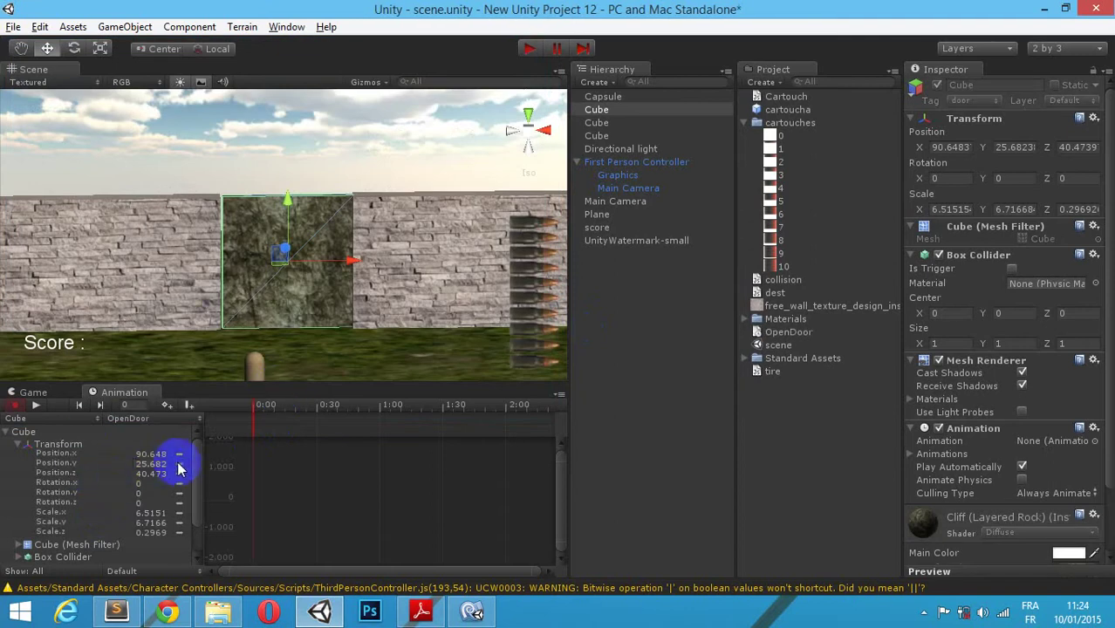
# Step: Add Transform curves and key the door cube raised to Y 31.19 at 1:00
pyautogui.rightClick(192, 471)
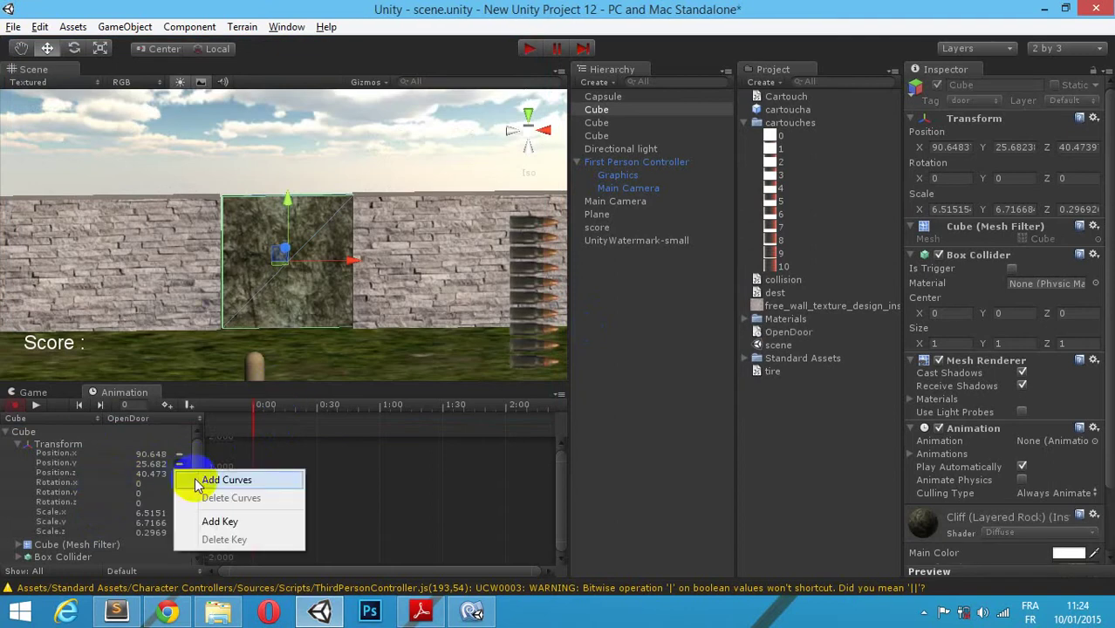
pyautogui.click(203, 479)
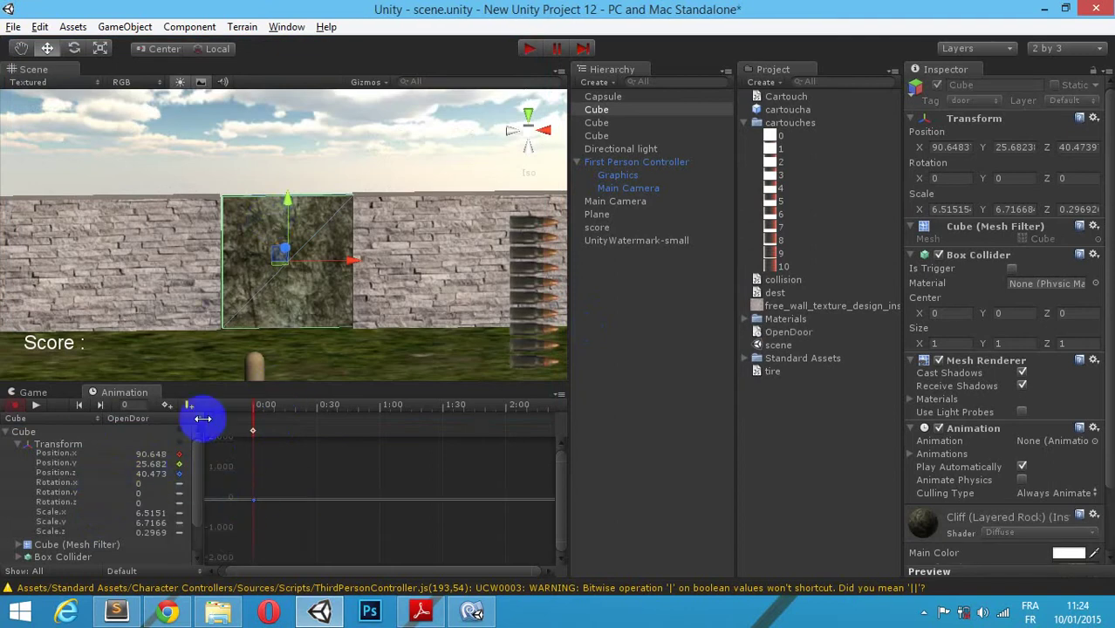
pyautogui.rightClick(380, 430)
pyautogui.click(430, 442)
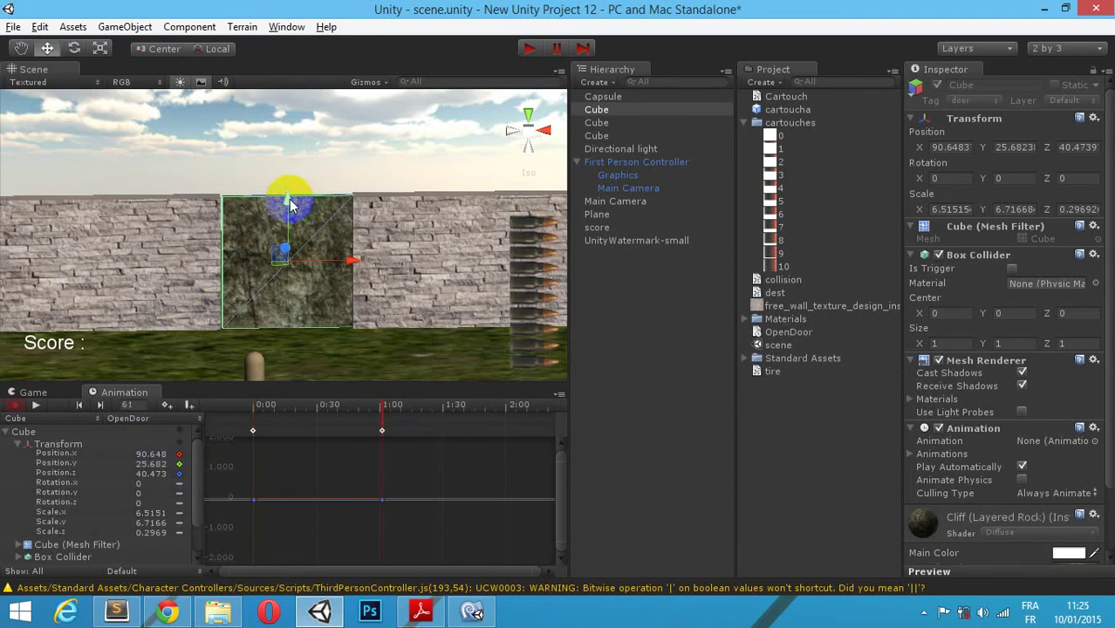
pyautogui.moveTo(291, 205); pyautogui.dragTo(304, 92)
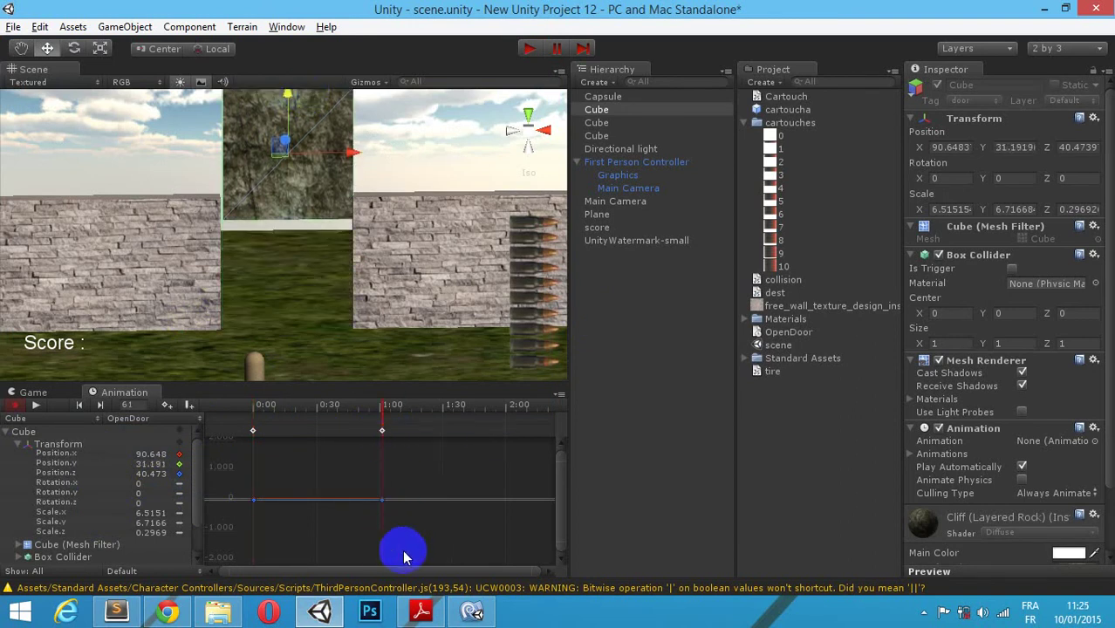
# Step: Hold the raised door with a 3:00 key, lower it to Y 25.68 at 4:00, then stop recording
pyautogui.click(550, 577)
pyautogui.rightClick(449, 434)
pyautogui.click(475, 442)
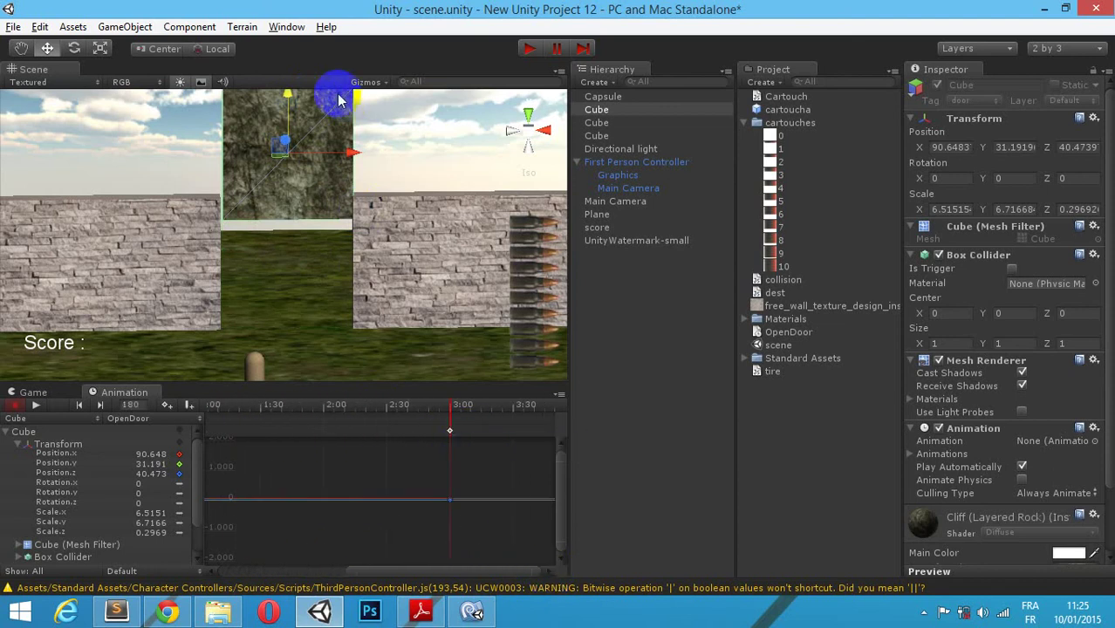
pyautogui.click(553, 578)
pyautogui.rightClick(438, 432)
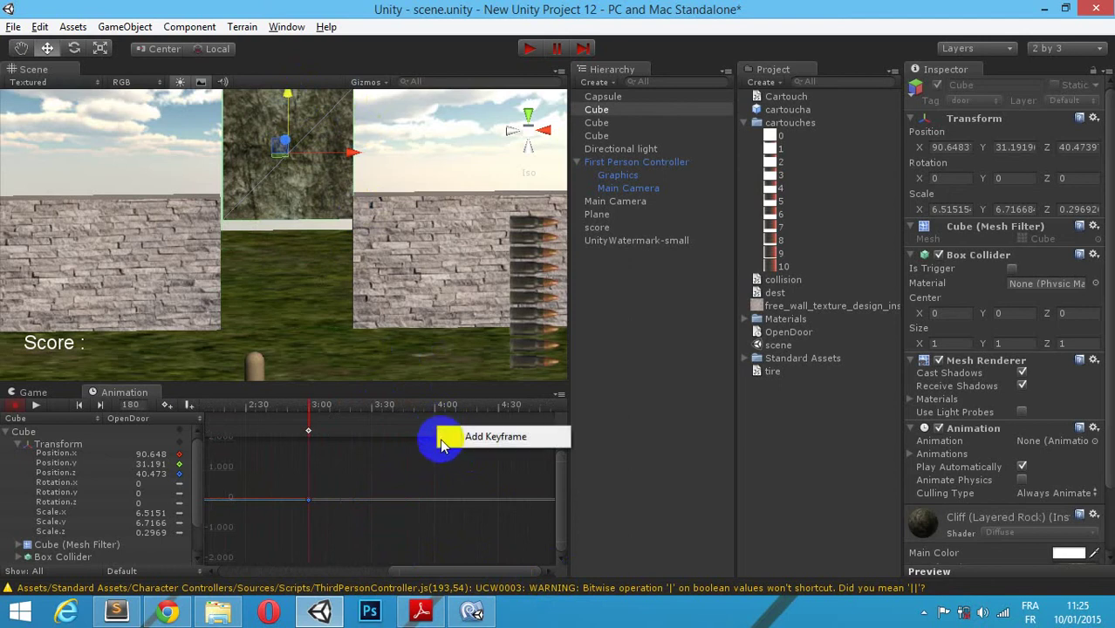
pyautogui.click(446, 441)
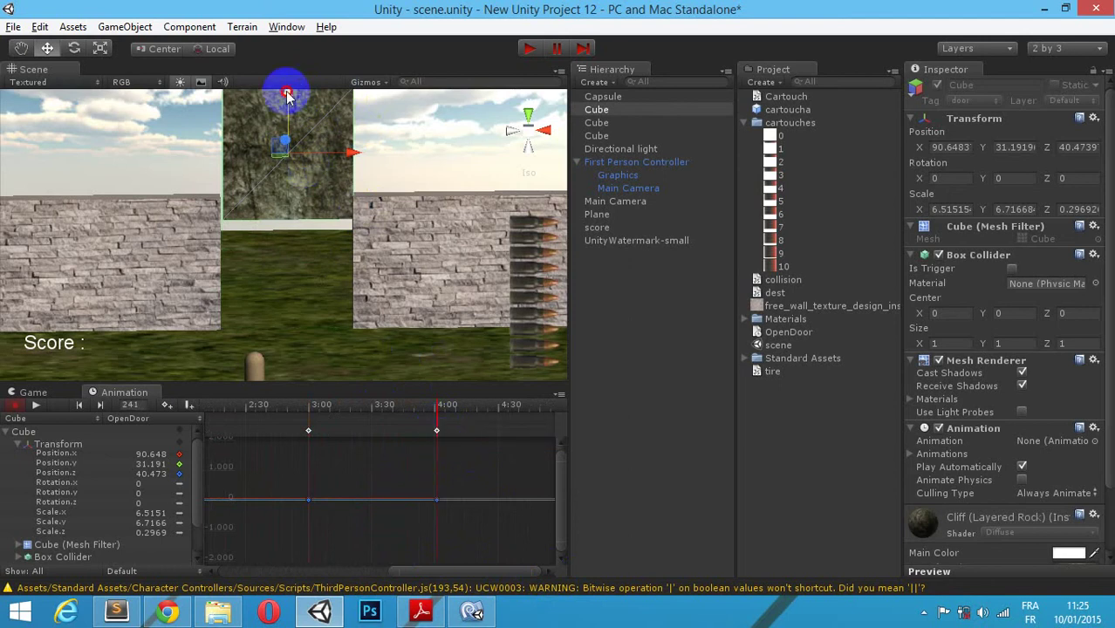
pyautogui.moveTo(288, 95); pyautogui.dragTo(298, 202)
pyautogui.click(375, 440)
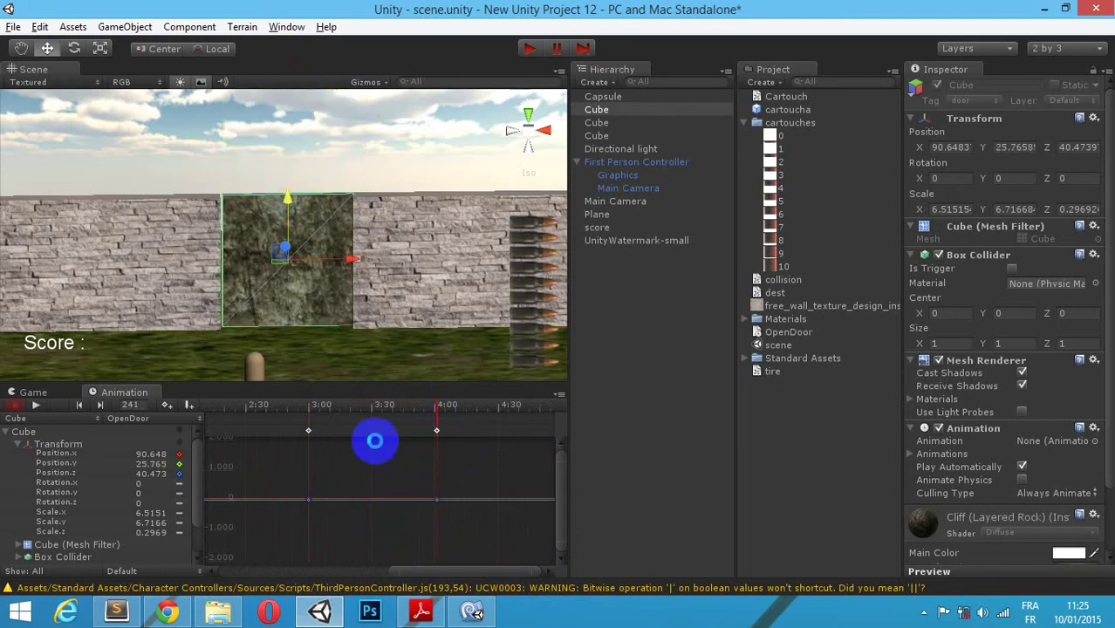
pyautogui.click(419, 578)
pyautogui.moveTo(432, 578); pyautogui.dragTo(288, 563)
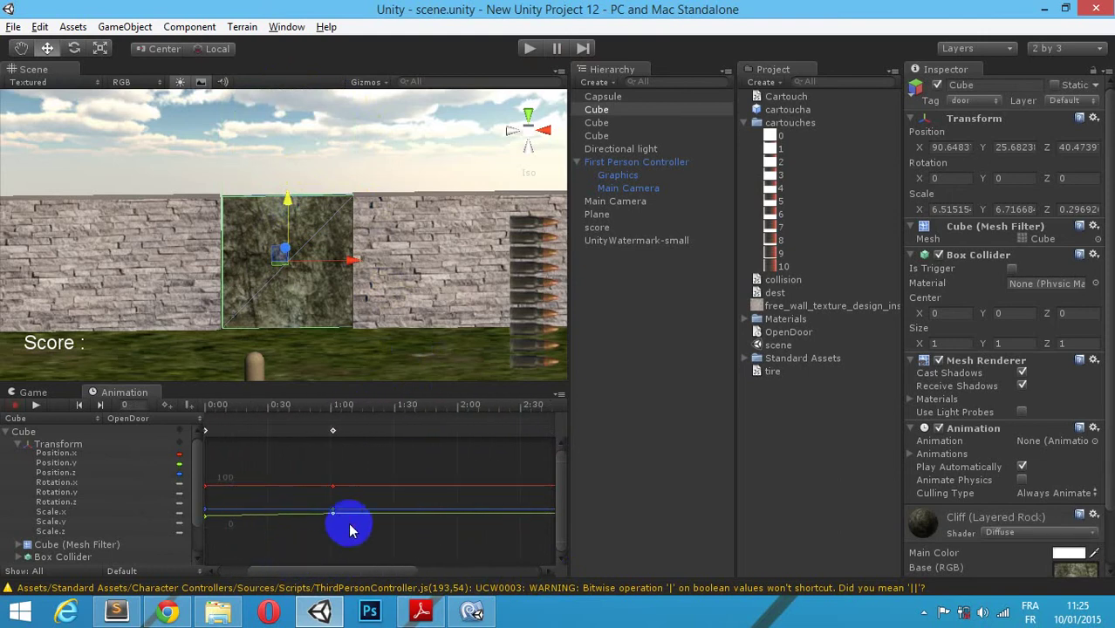
# Step: Preview the OpenDoor clip, then set the 1:00 and 3:00 keys to Flat
pyautogui.click(35, 406)
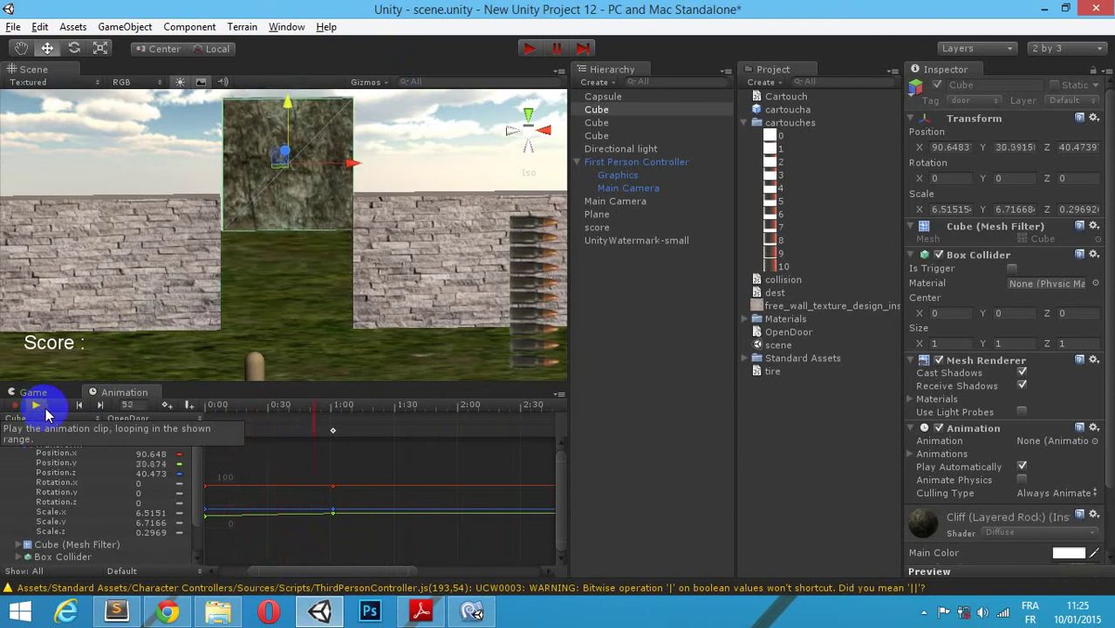
pyautogui.click(44, 408)
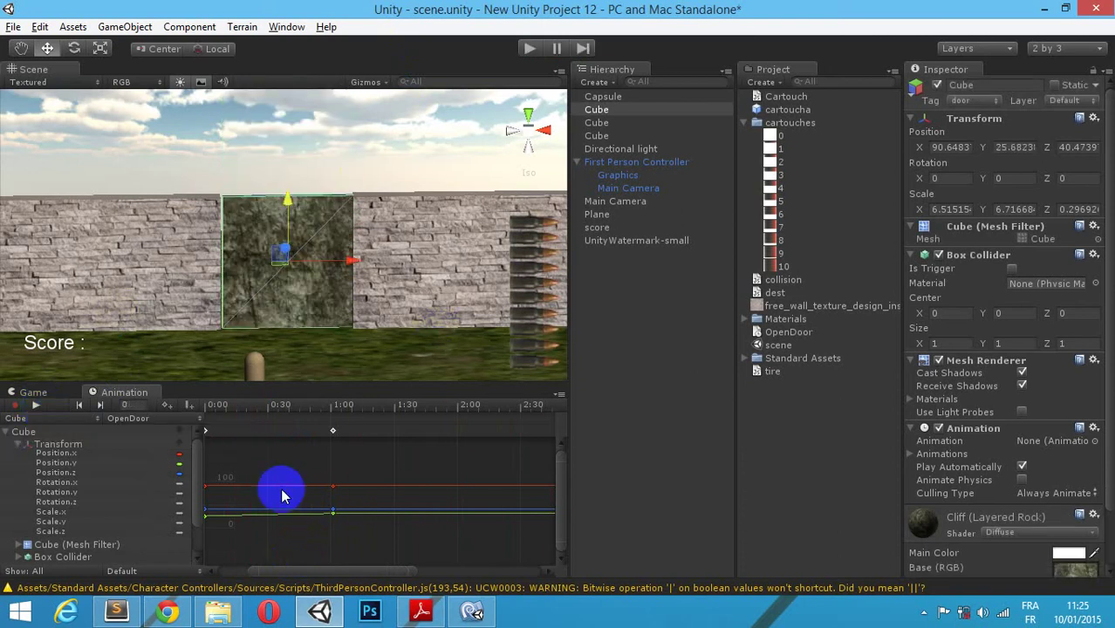
pyautogui.rightClick(334, 518)
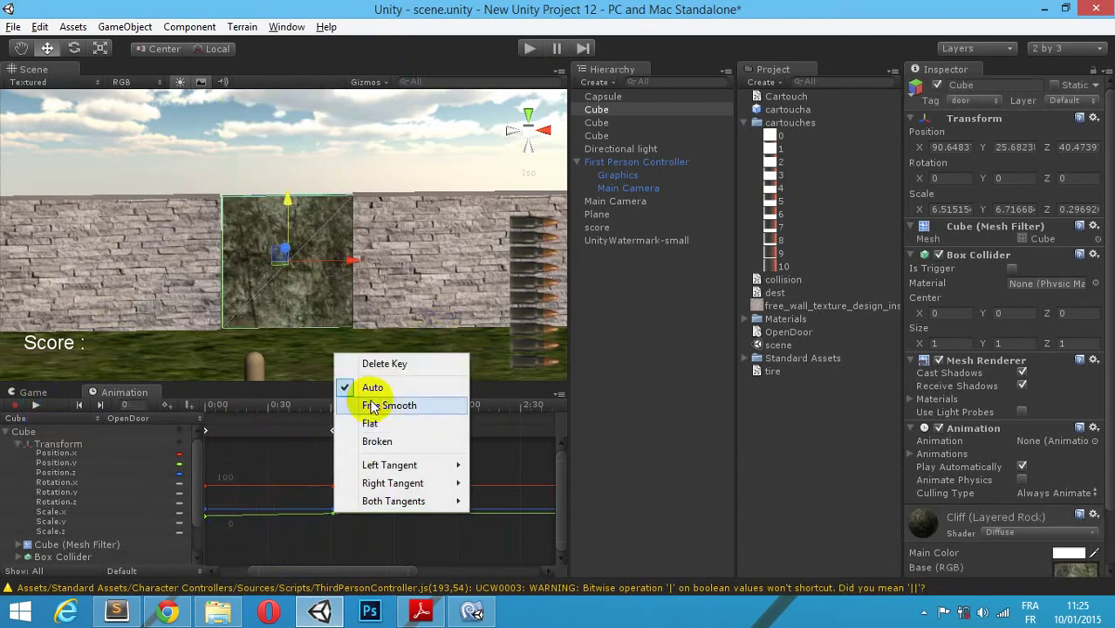
pyautogui.click(383, 423)
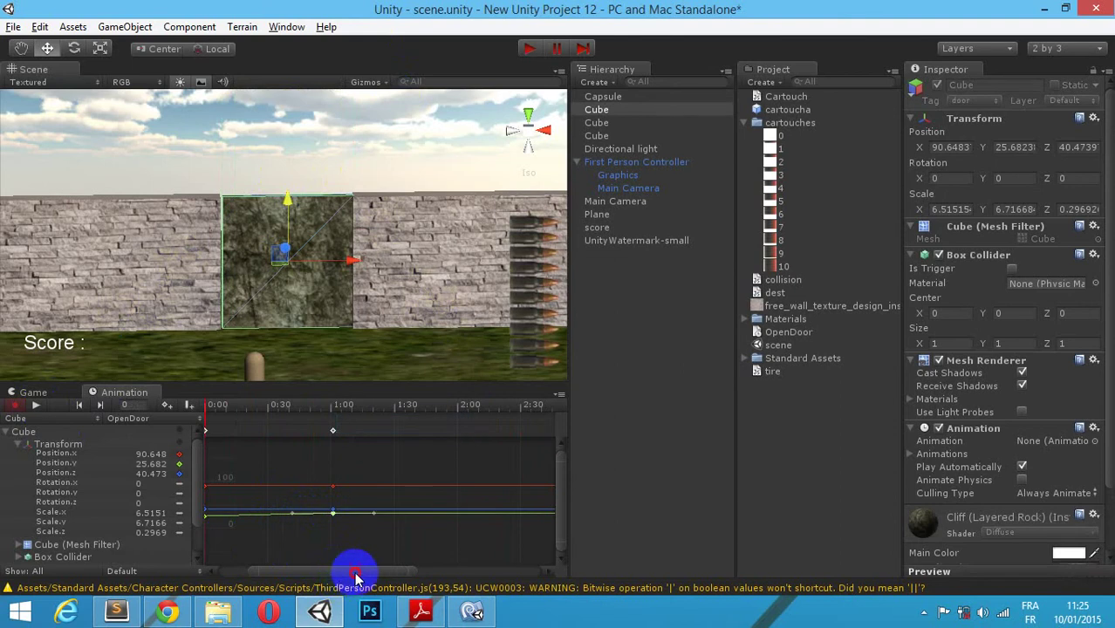
pyautogui.moveTo(355, 575); pyautogui.dragTo(423, 571)
pyautogui.rightClick(468, 518)
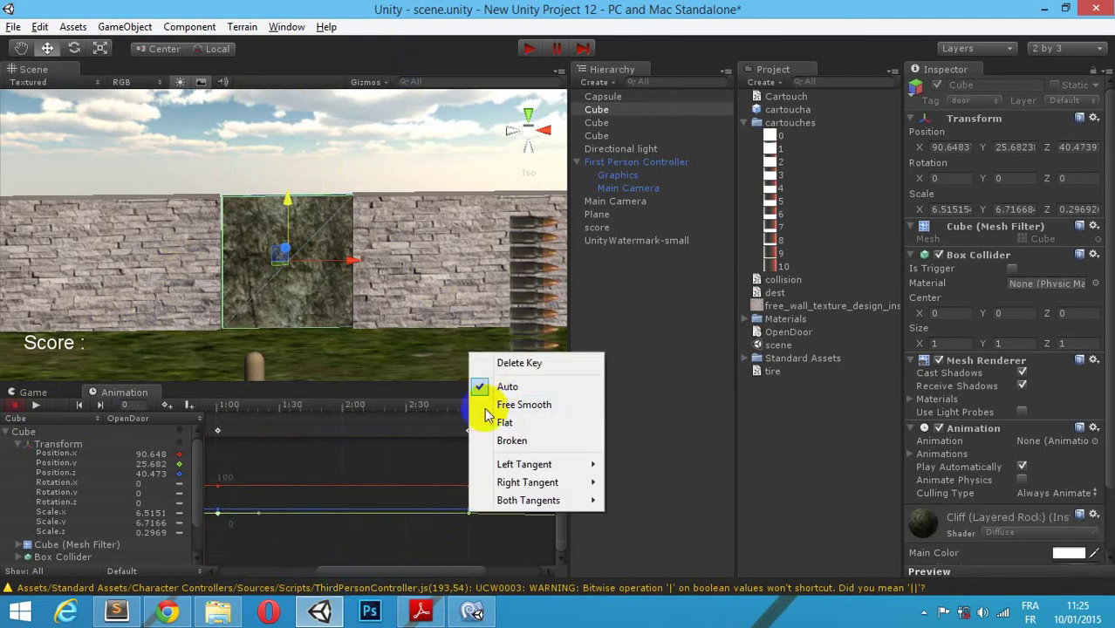
pyautogui.click(489, 424)
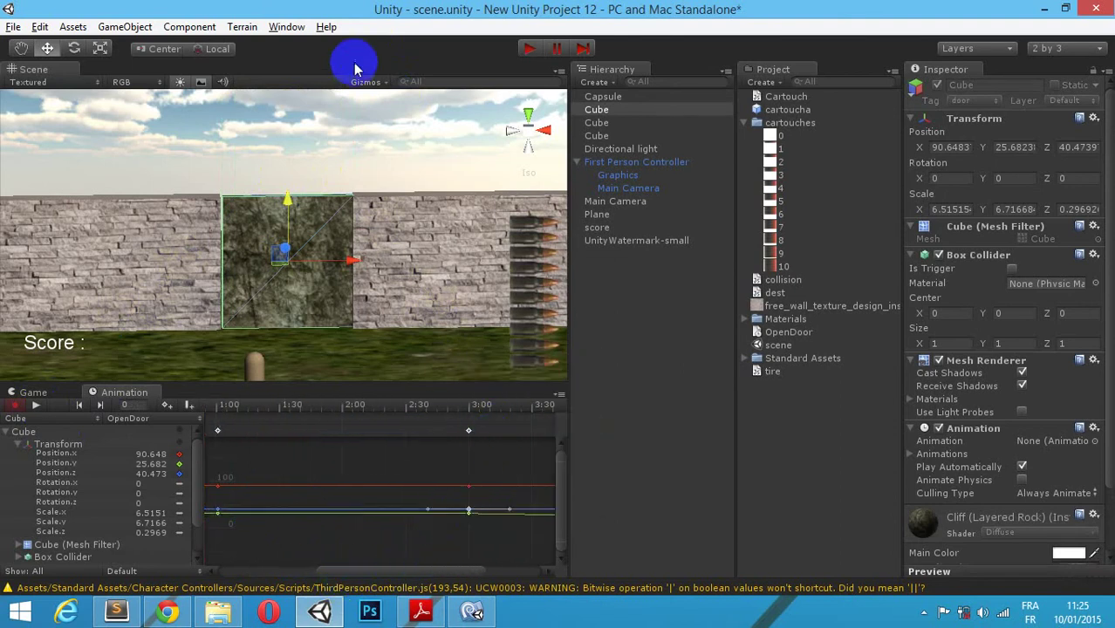
# Step: Replay the OpenDoor preview with the timeline zoomed to 0:00–2:00
pyautogui.click(515, 50)
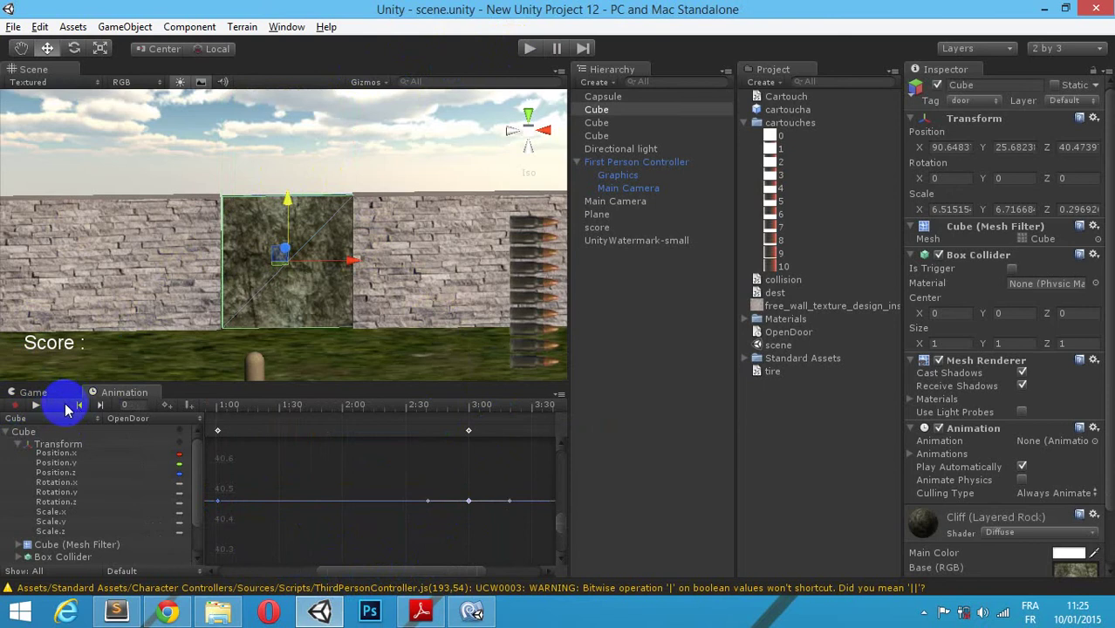
pyautogui.click(38, 405)
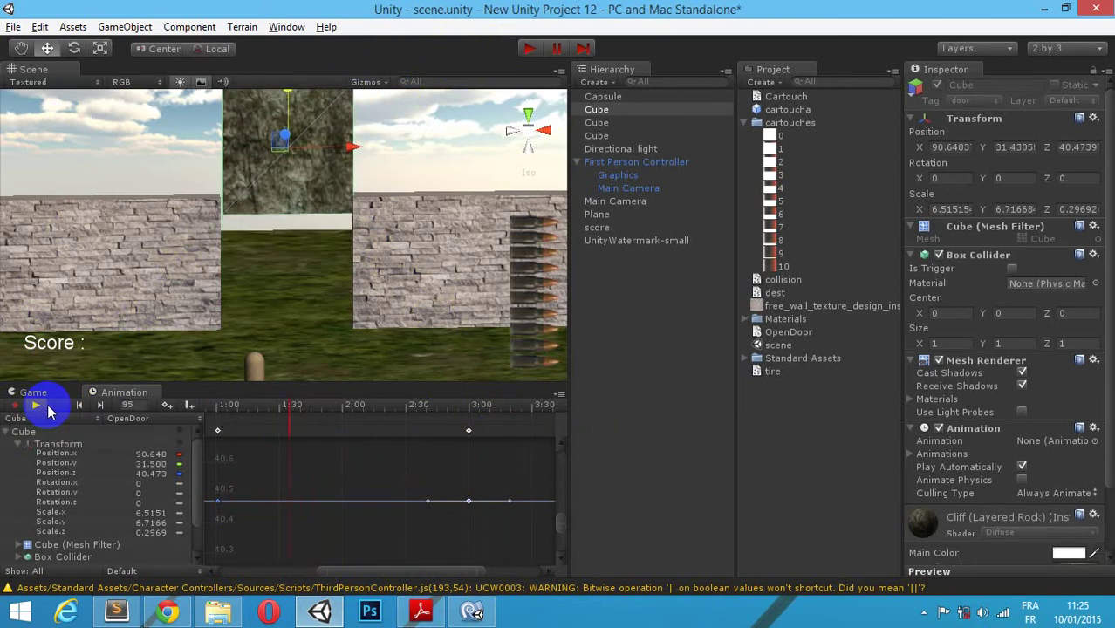
pyautogui.moveTo(335, 568); pyautogui.dragTo(210, 558)
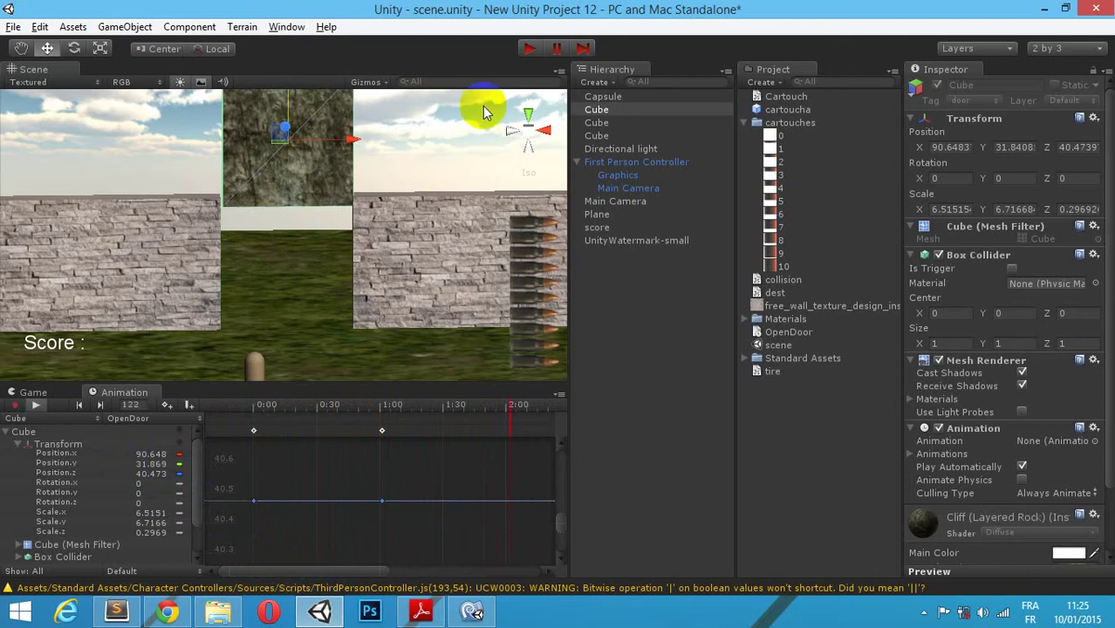
pyautogui.click(35, 405)
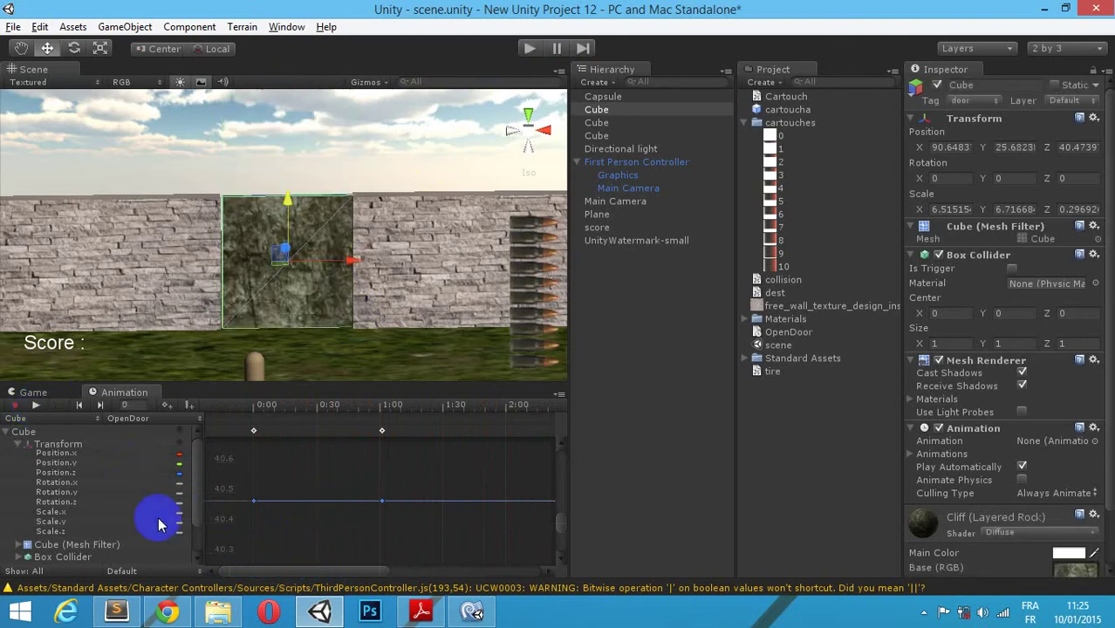
# Step: Show only the Position.y curve, zoomed out, and flatten it at the 1:00 key
pyautogui.click(73, 464)
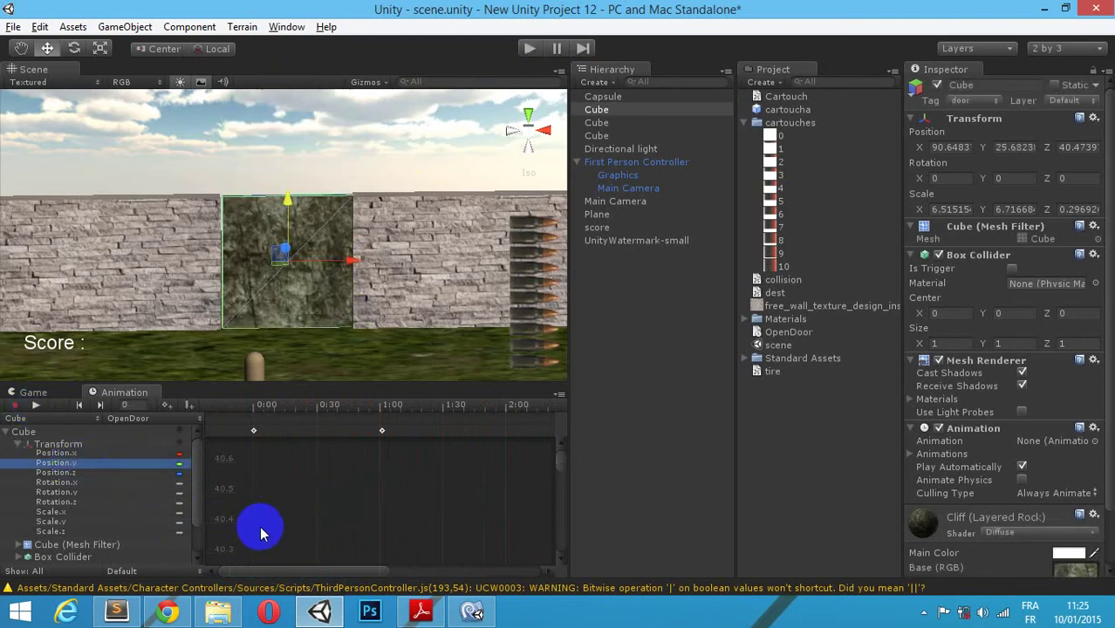
pyautogui.click(75, 473)
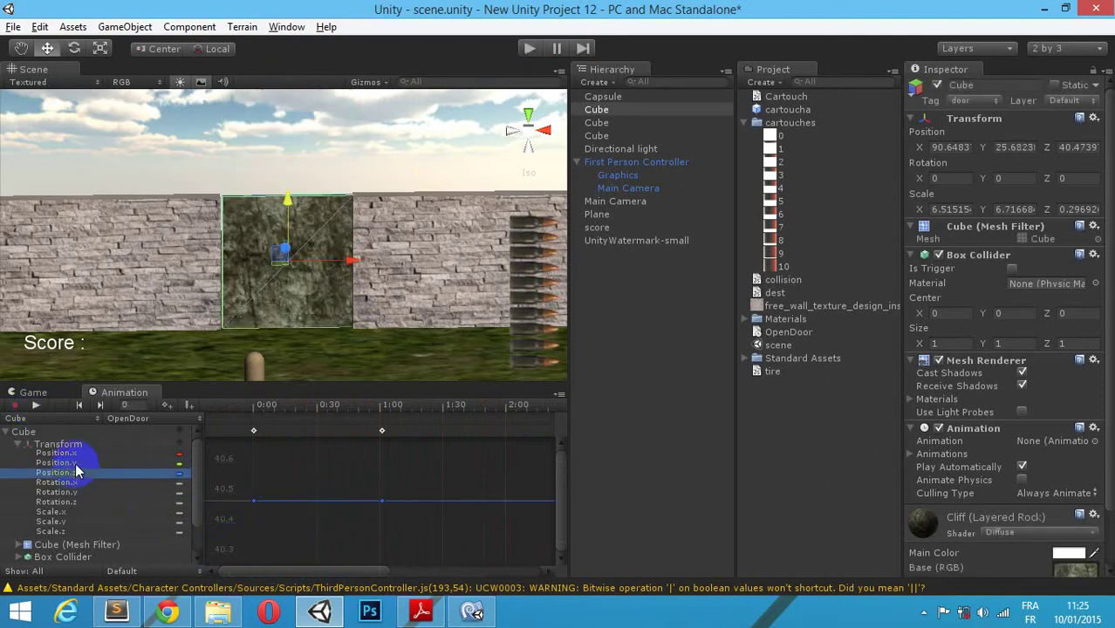
pyautogui.click(75, 463)
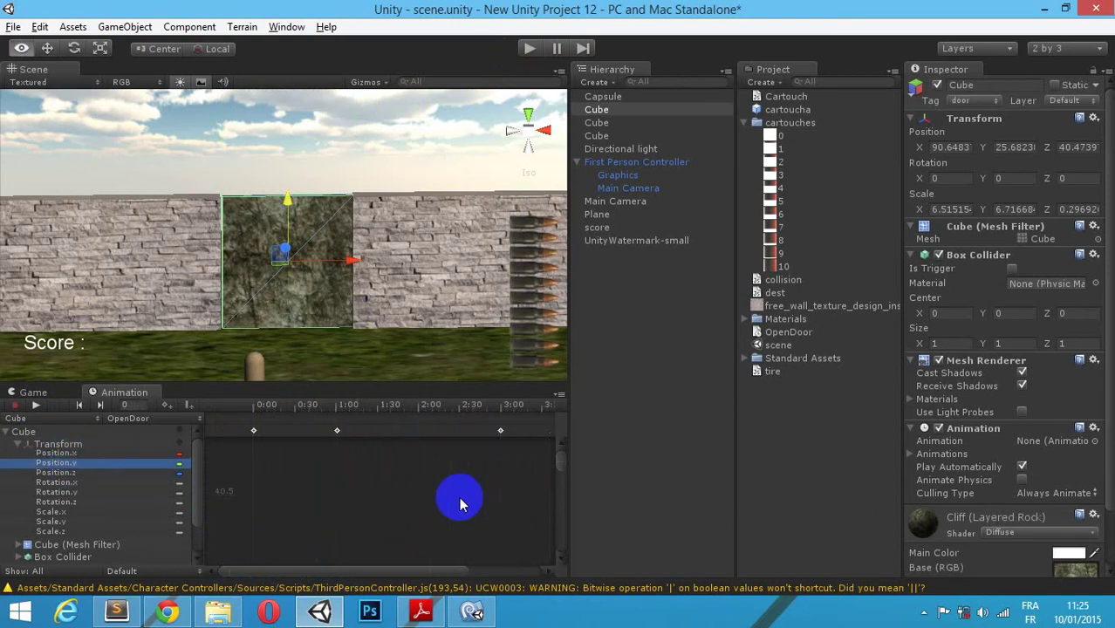
pyautogui.moveTo(567, 463); pyautogui.dragTo(572, 521)
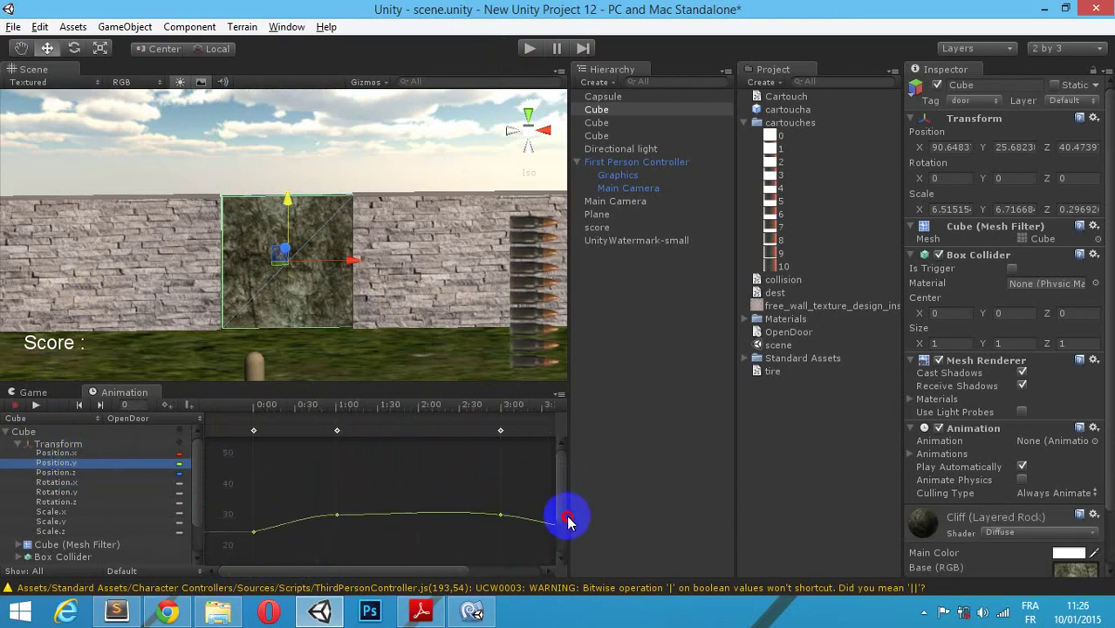
pyautogui.rightClick(337, 516)
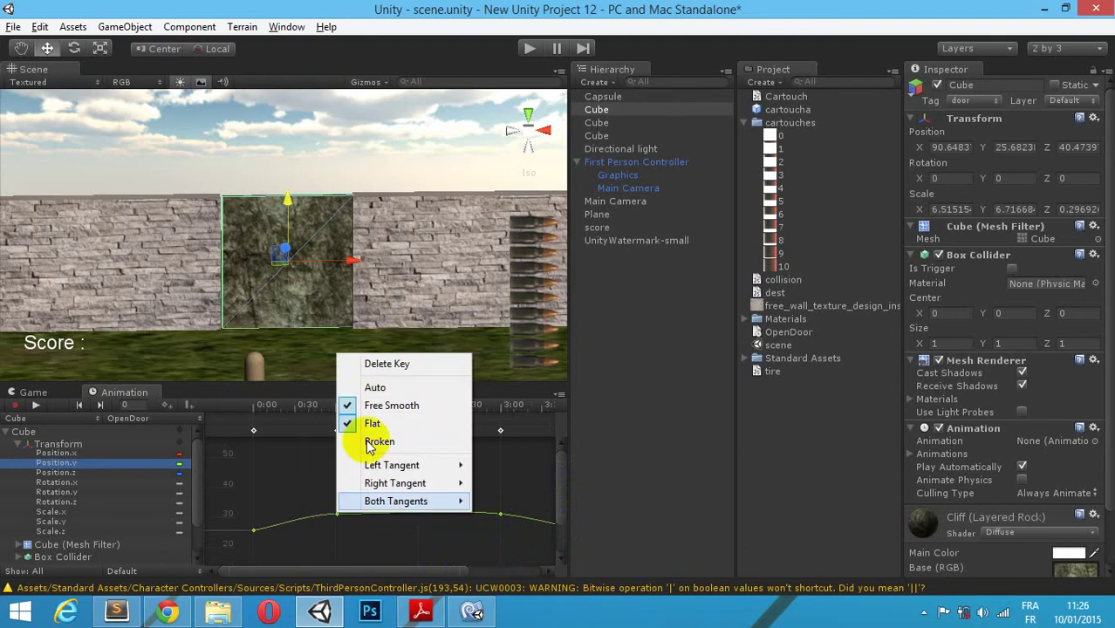
pyautogui.click(358, 425)
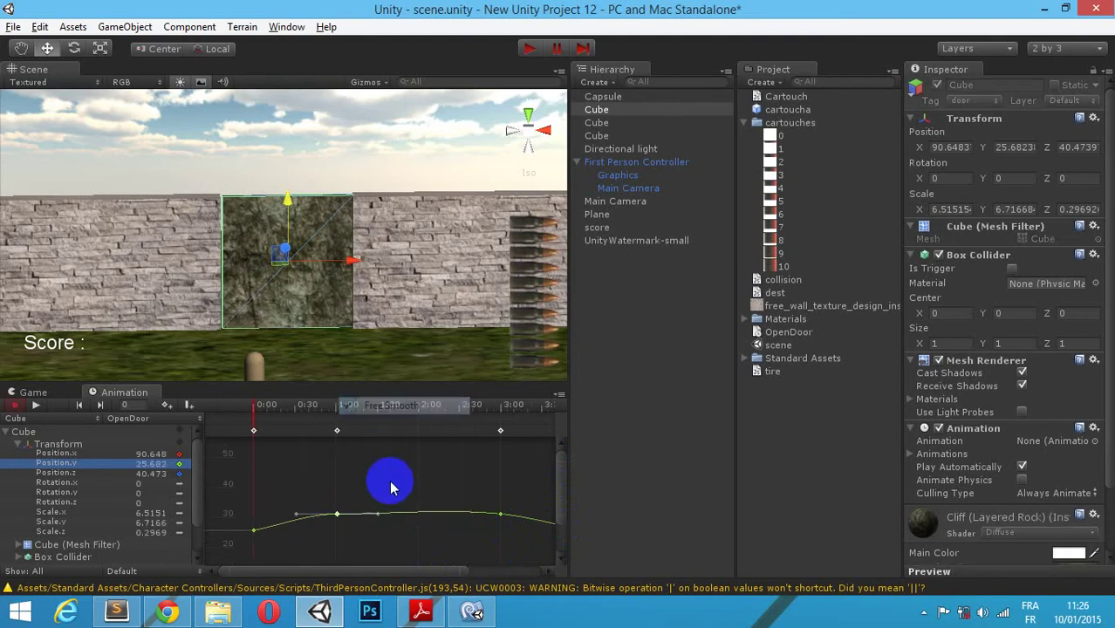
# Step: Add a flat key near 3:00 on the Position.y curve and preview the door opening
pyautogui.rightClick(501, 516)
pyautogui.click(577, 460)
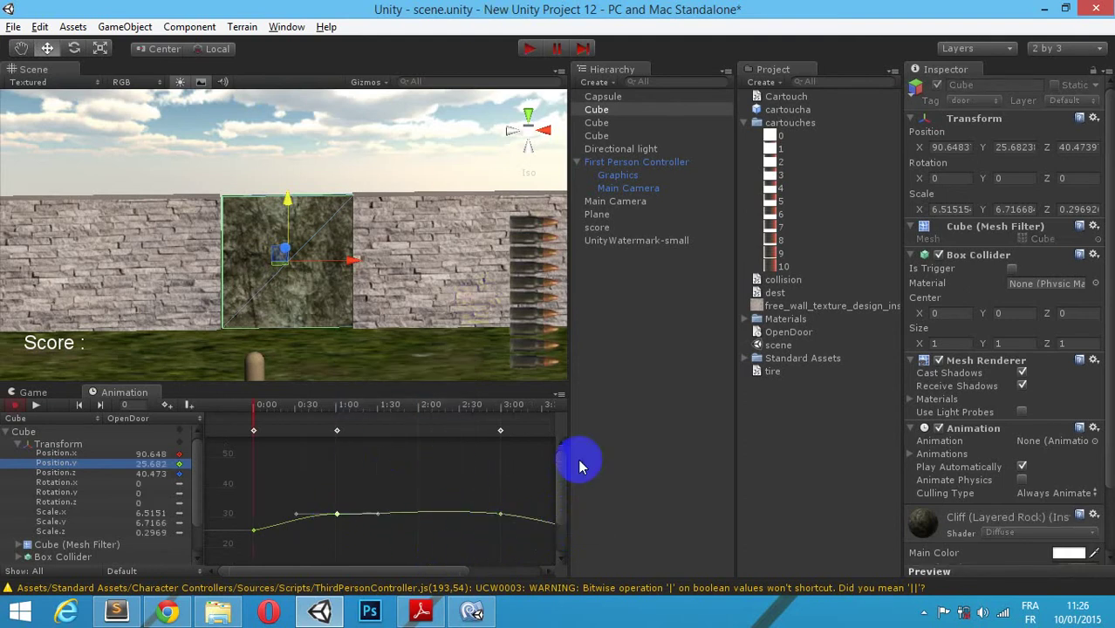
pyautogui.click(494, 522)
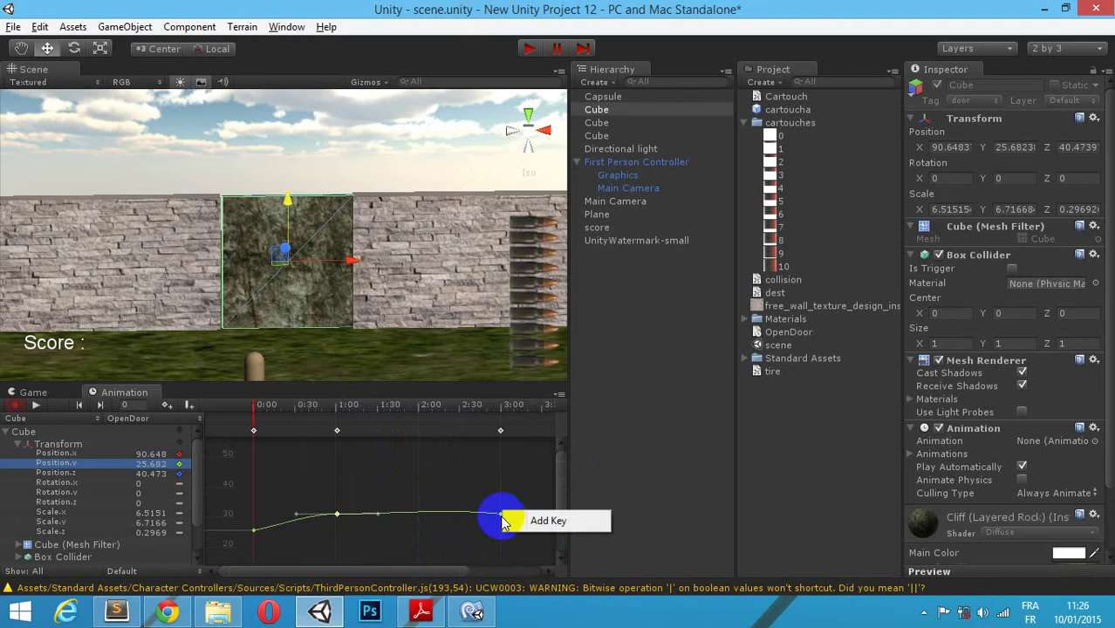
pyautogui.click(501, 516)
pyautogui.rightClick(501, 517)
pyautogui.click(538, 427)
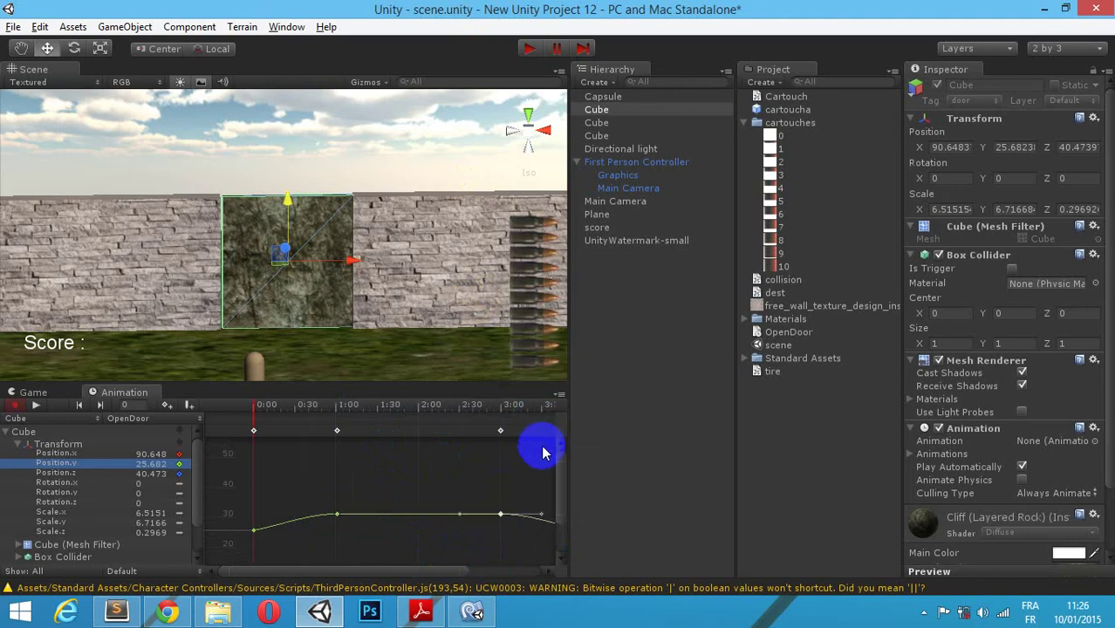
pyautogui.click(94, 445)
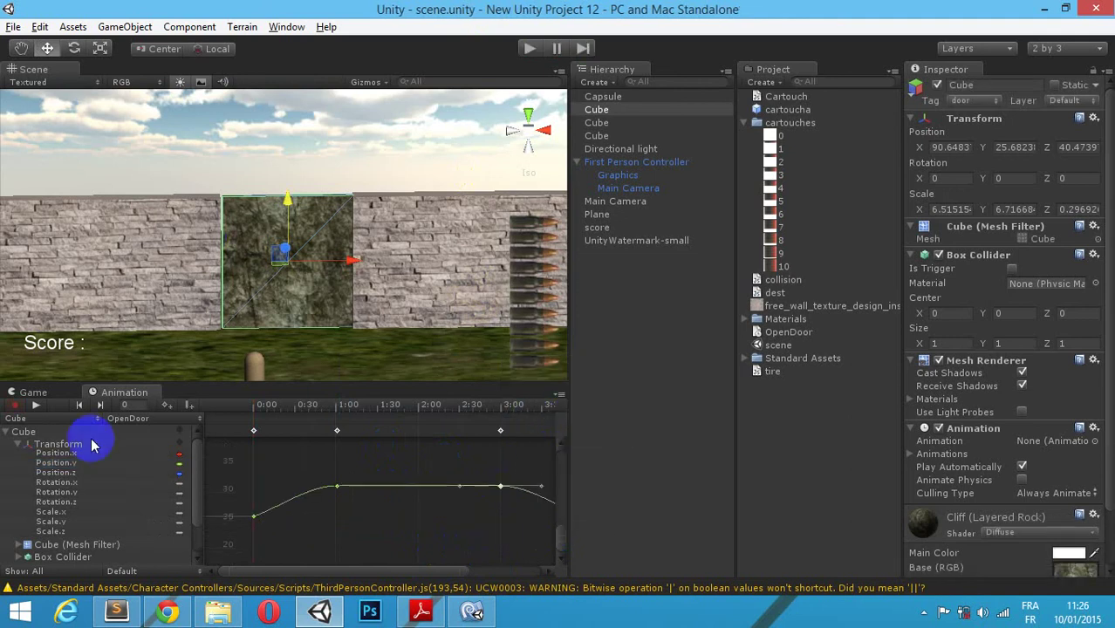
pyautogui.click(37, 407)
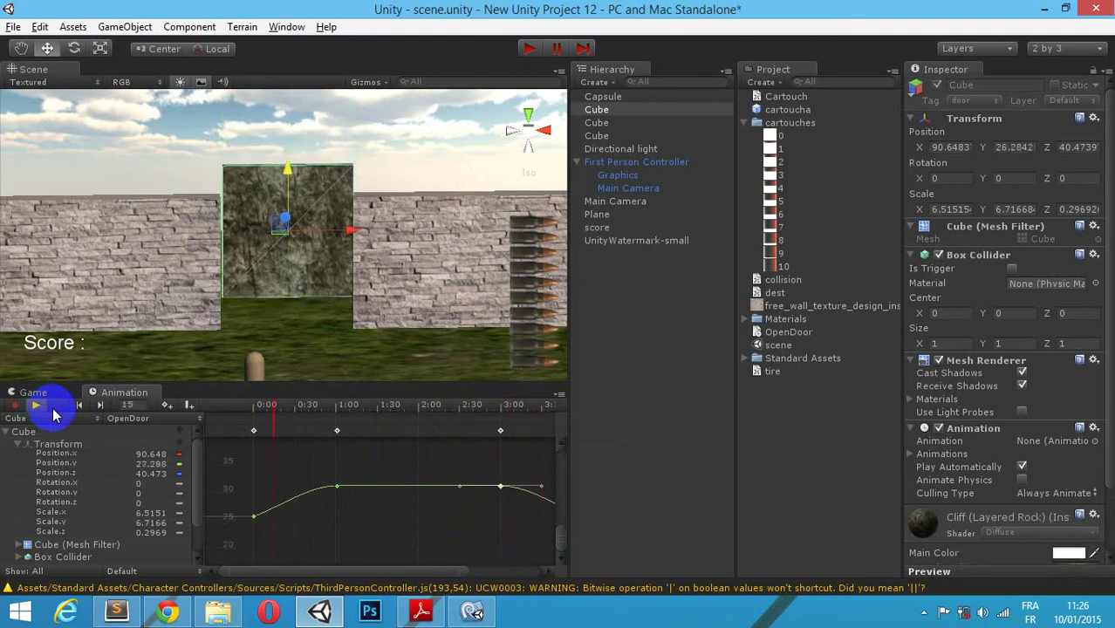
pyautogui.click(37, 406)
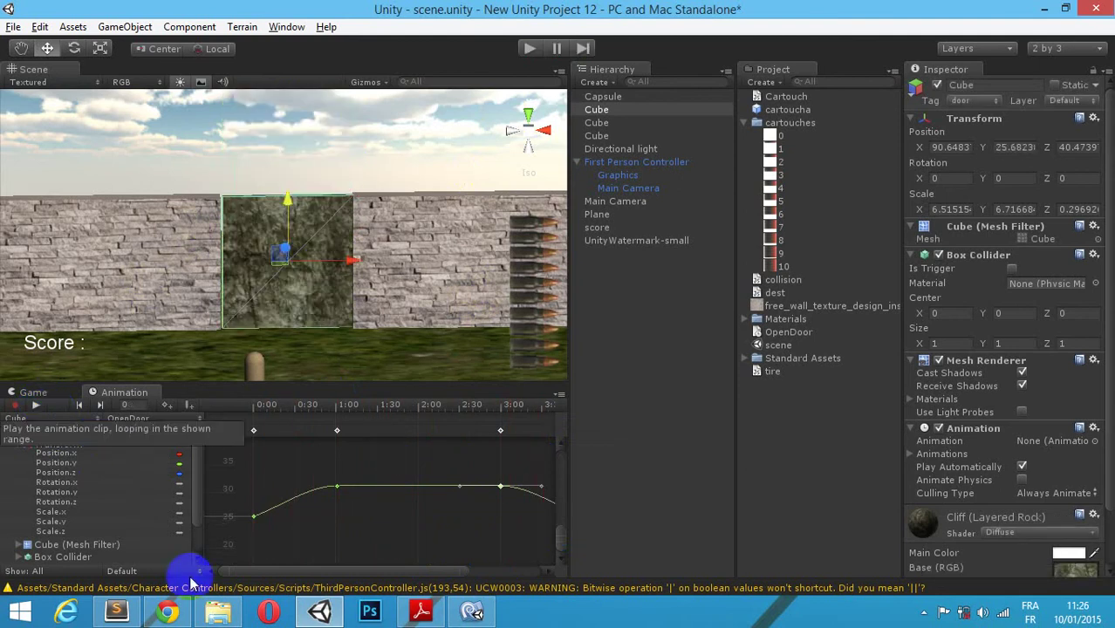
# Step: Import the open door.js script from the Texture folder into the Project assets
pyautogui.click(218, 611)
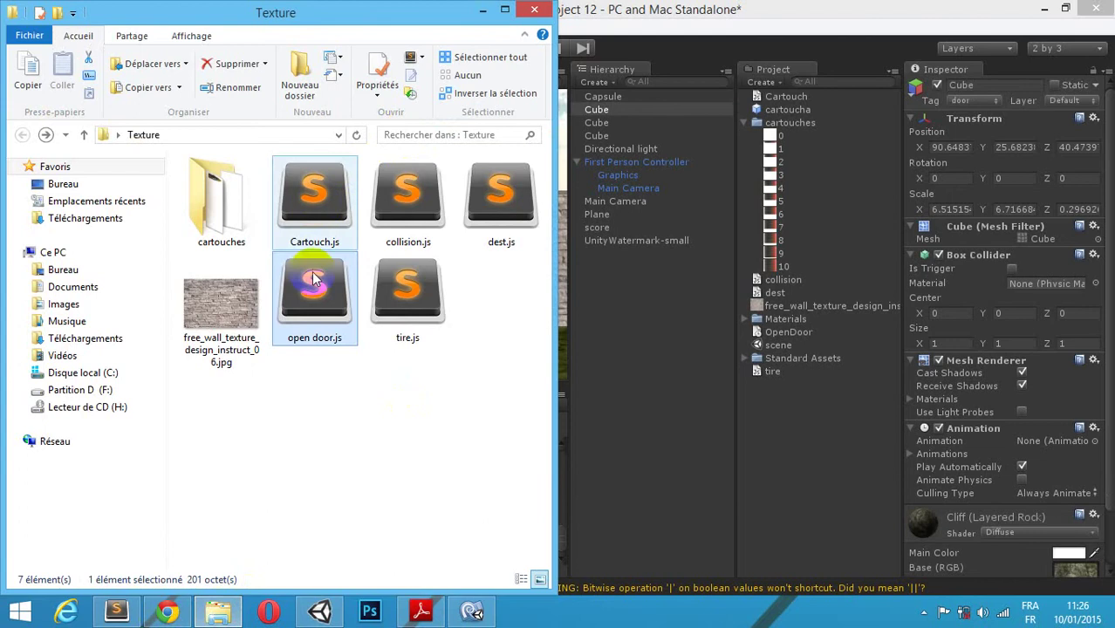
pyautogui.moveTo(314, 292); pyautogui.dragTo(780, 456)
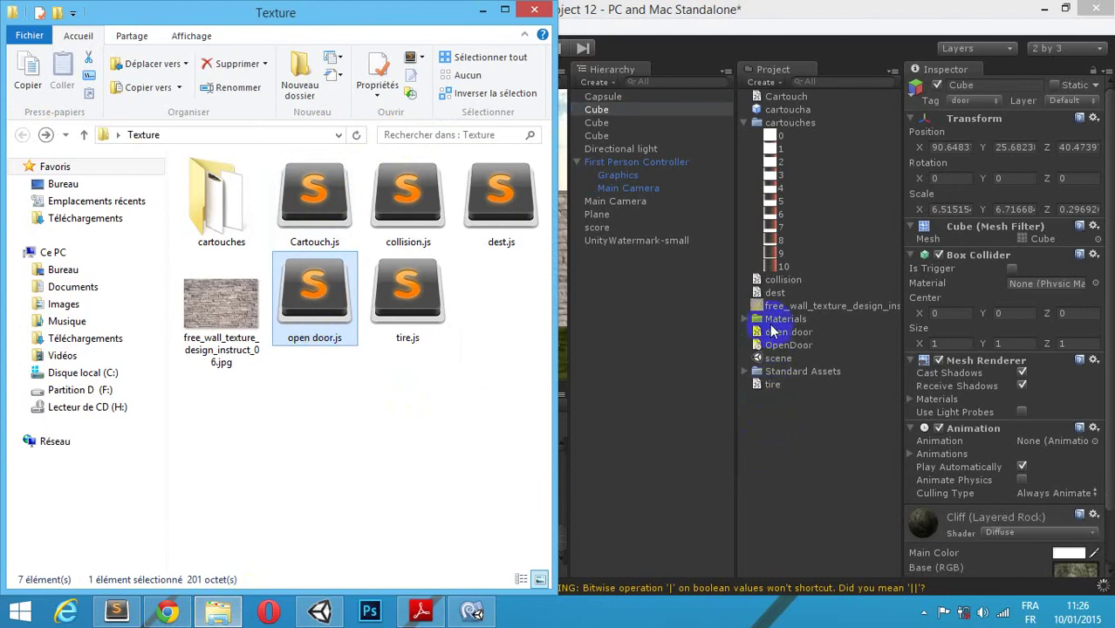
pyautogui.moveTo(785, 340)
pyautogui.mouseDown()
pyautogui.moveTo(755, 326)
pyautogui.moveTo(615, 148)
pyautogui.mouseUp()
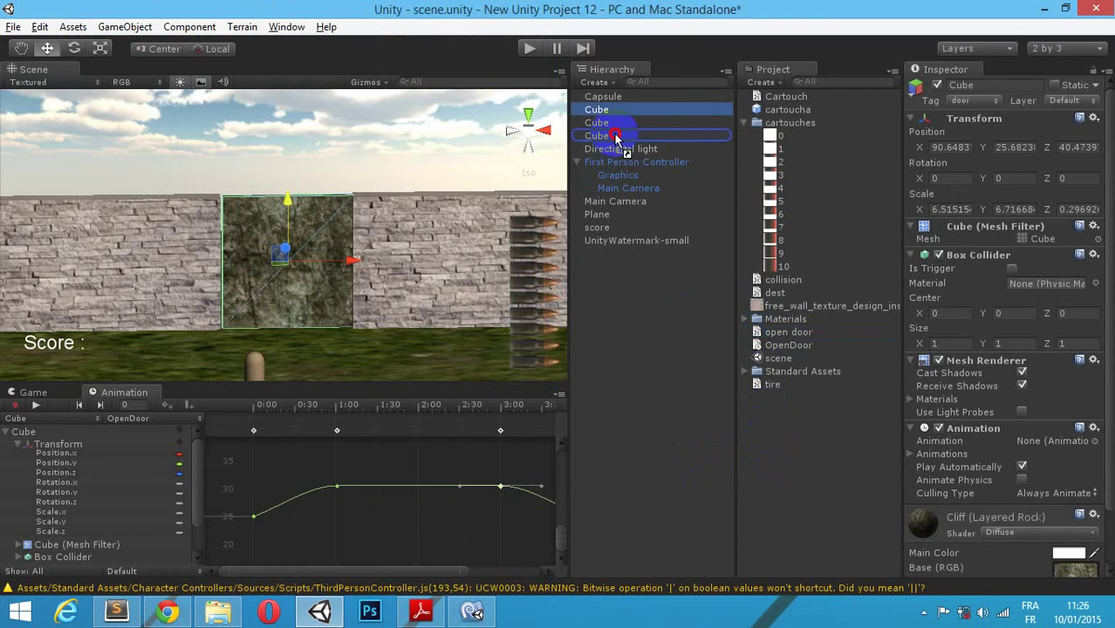
# Step: Attach the open door script to the door Cube and check the OpenDoor clip and script
pyautogui.moveTo(615, 153)
pyautogui.mouseDown()
pyautogui.moveTo(616, 111)
pyautogui.moveTo(618, 125)
pyautogui.mouseUp()
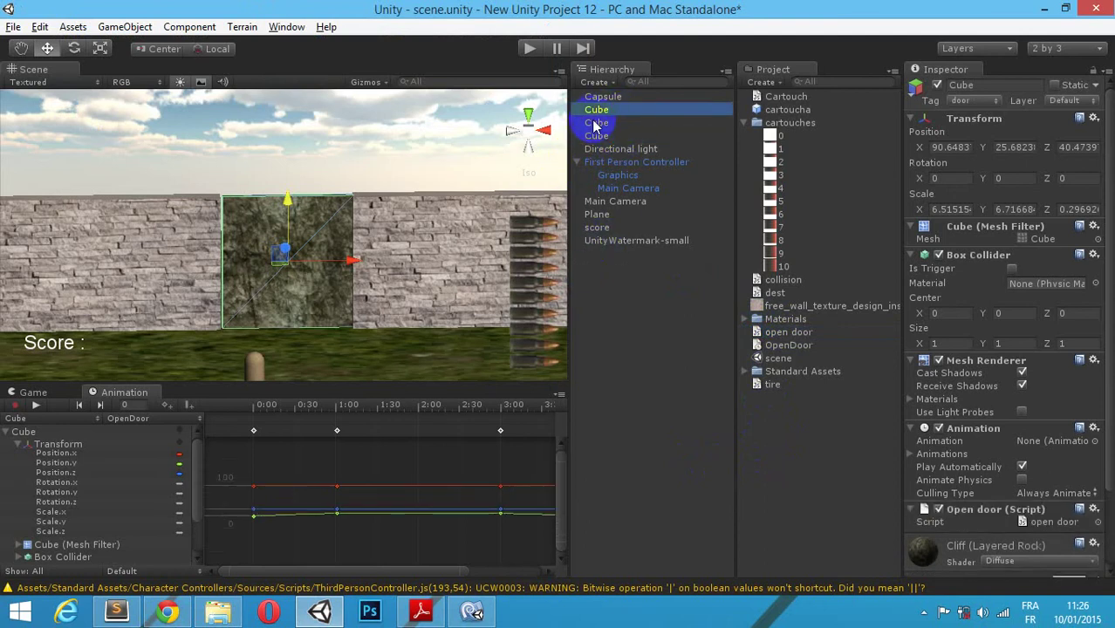
pyautogui.click(760, 339)
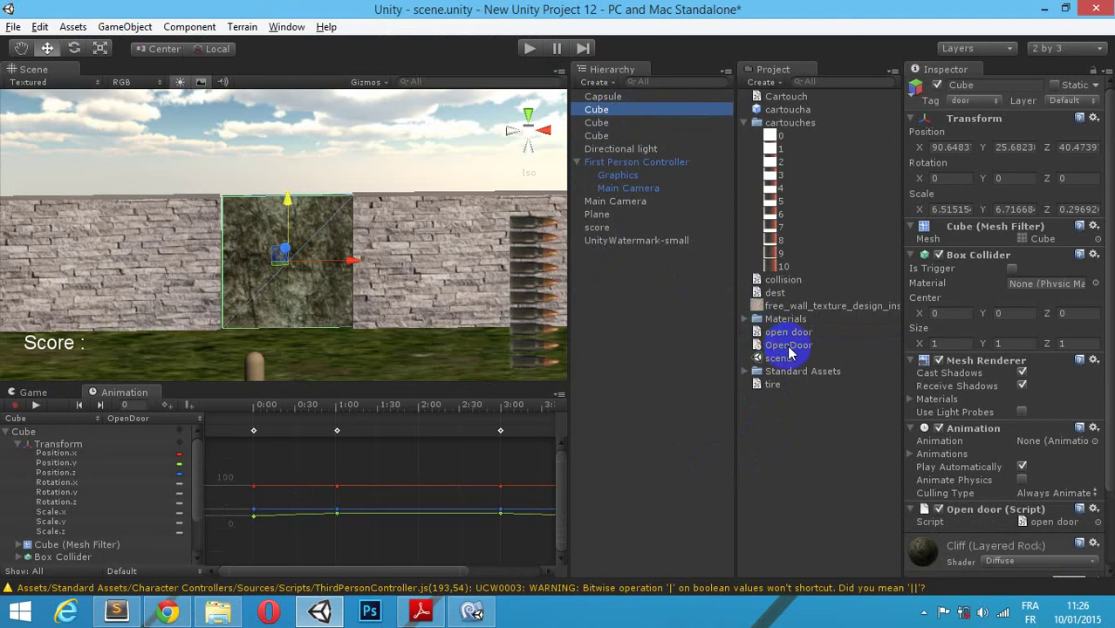
pyautogui.click(789, 346)
pyautogui.click(790, 334)
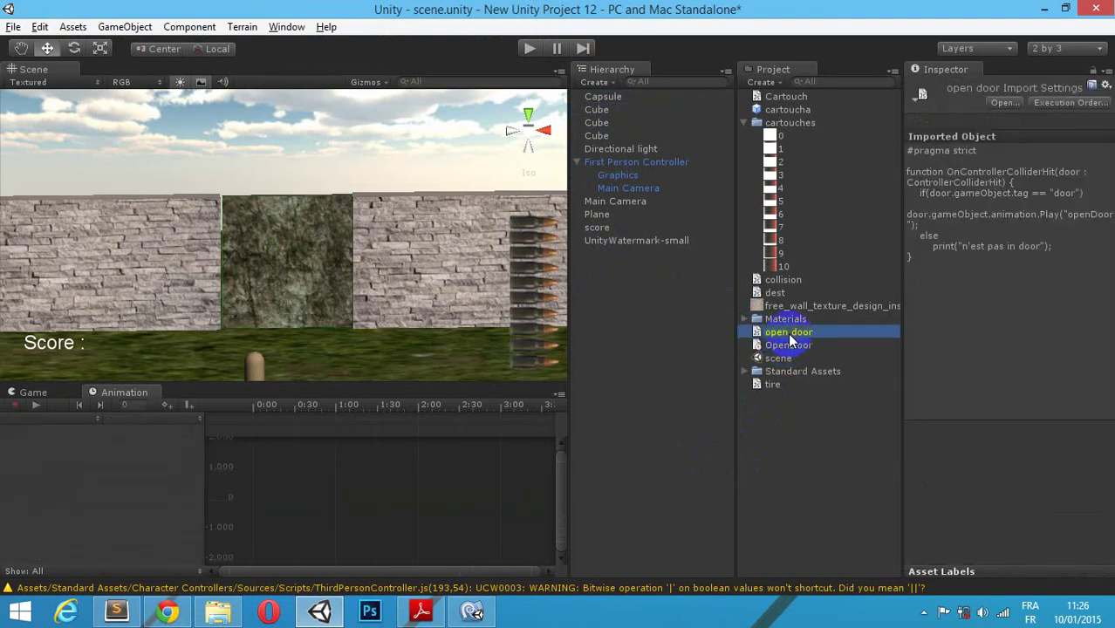
# Step: Select the Cube and show an enlarged Game view beneath the Scene
pyautogui.click(608, 122)
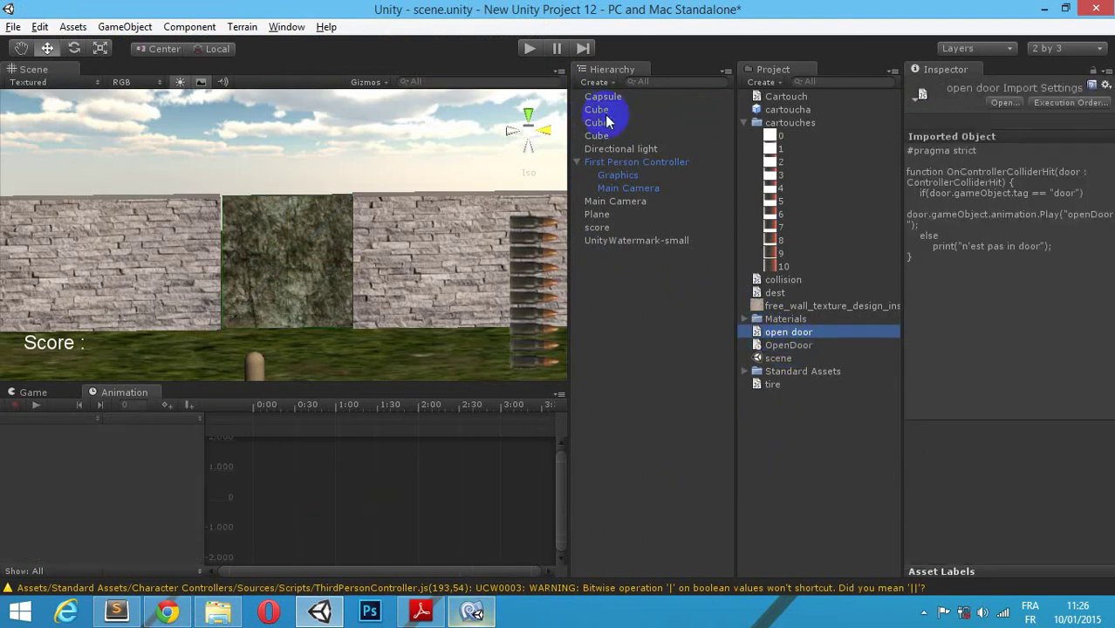
pyautogui.click(46, 394)
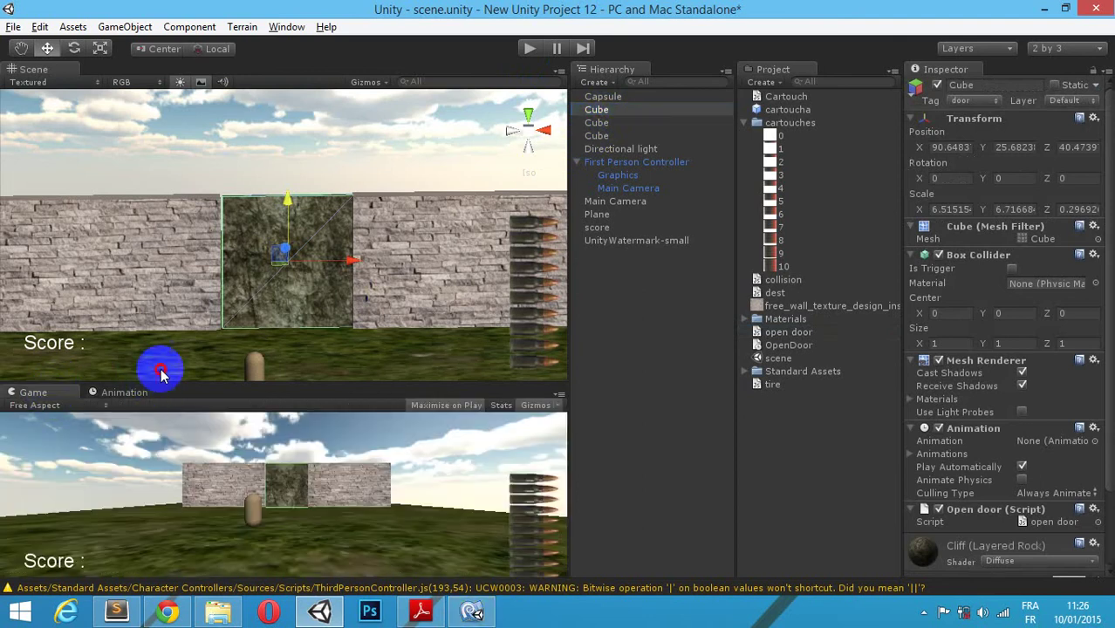
pyautogui.moveTo(161, 373); pyautogui.dragTo(181, 294)
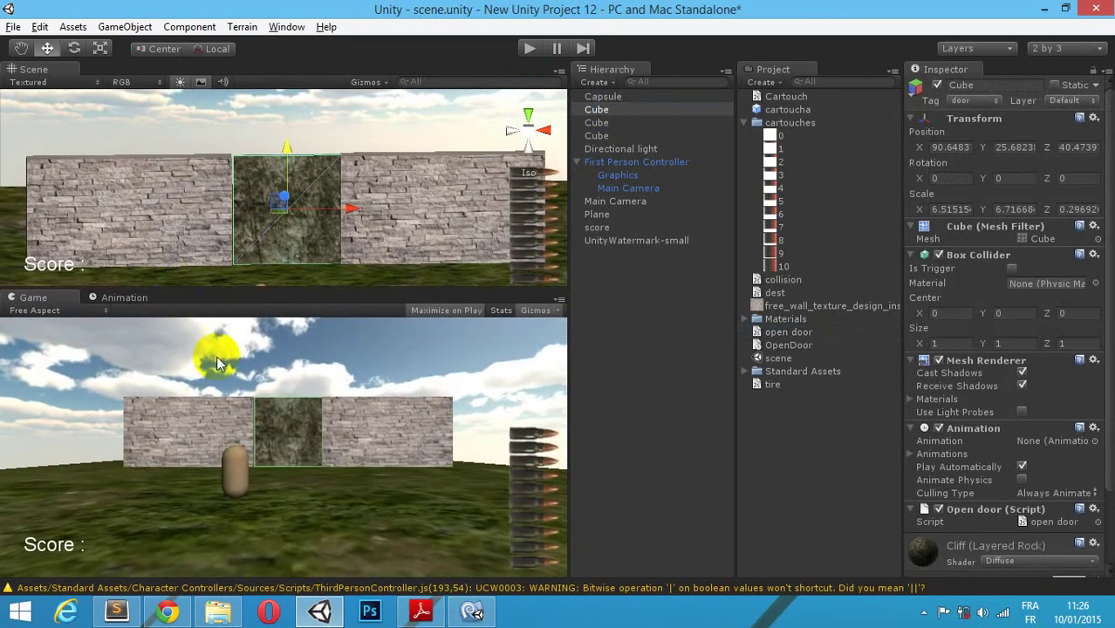
# Step: Delete the else branch and its print line from open door.js and save it
pyautogui.click(475, 615)
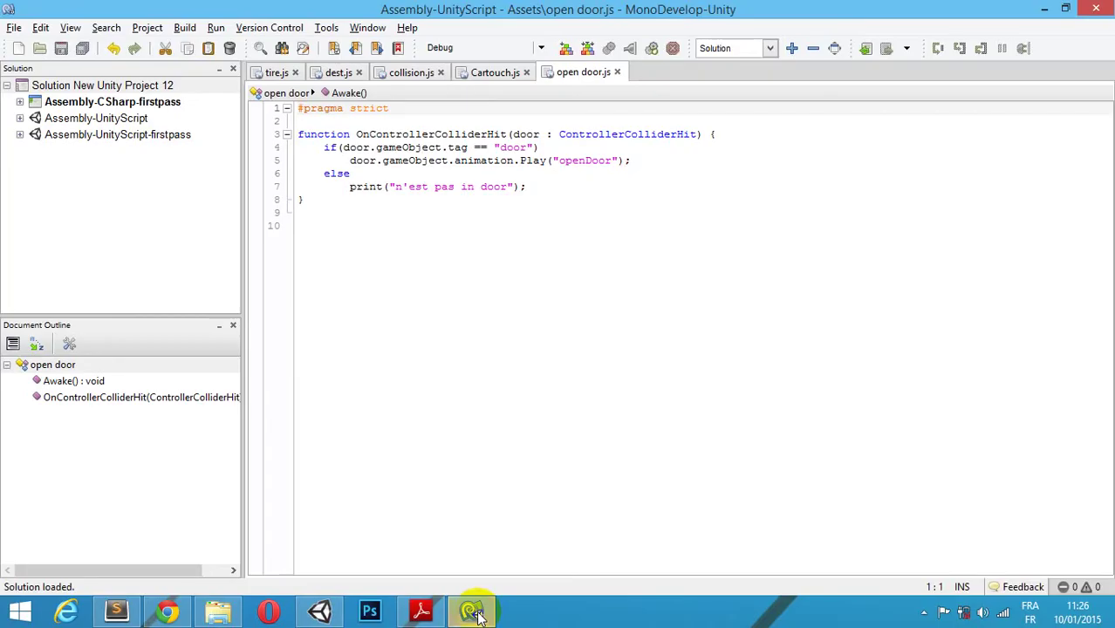
pyautogui.moveTo(526, 188); pyautogui.dragTo(275, 177)
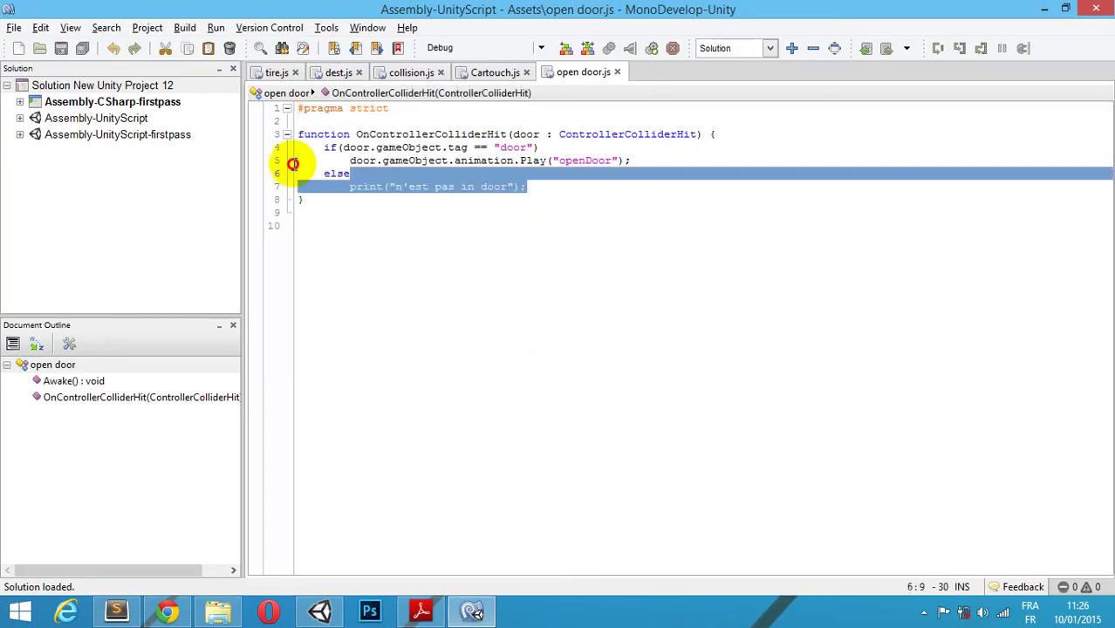
pyautogui.press('Delete')
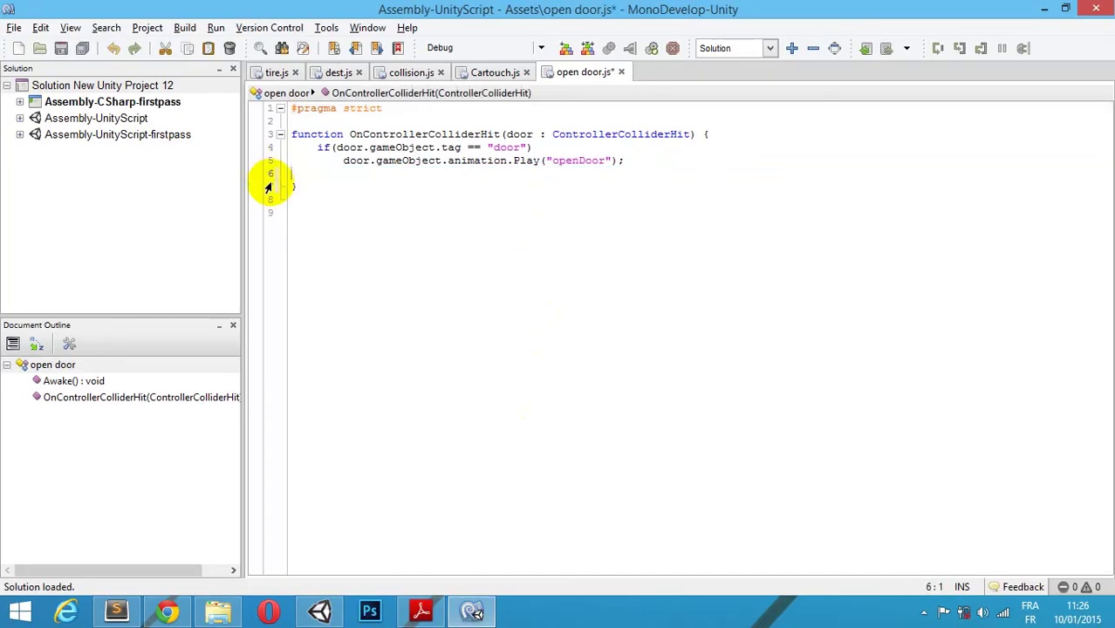
pyautogui.hotkey('ctrl', 's')
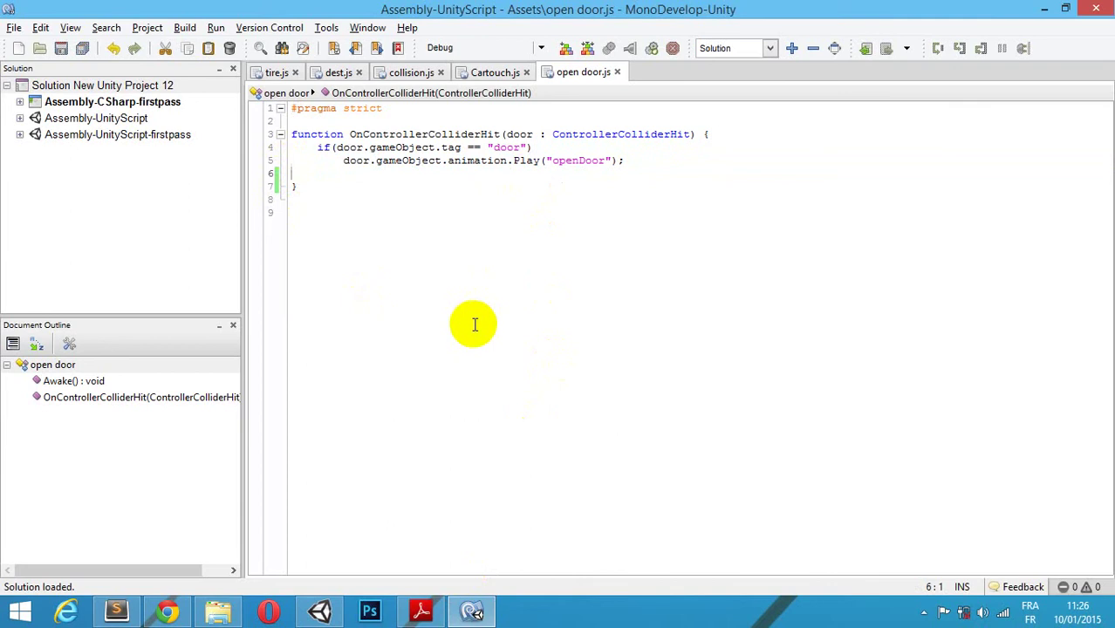
# Step: Remove the line-4 comment from collision.js, then return to Unity
pyautogui.moveTo(472, 613)
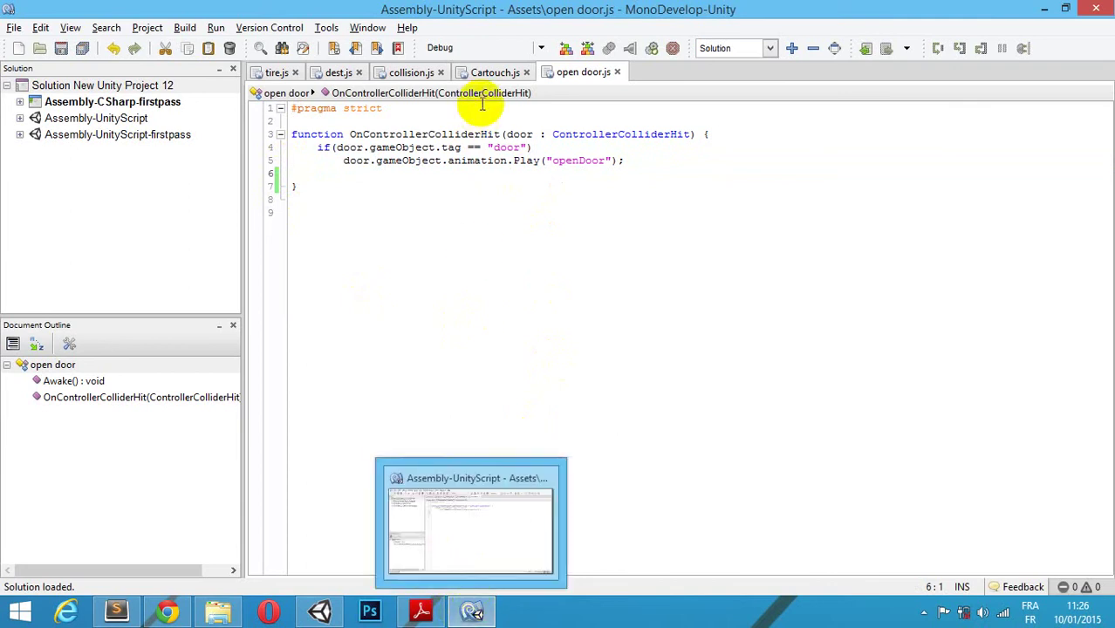
pyautogui.click(487, 72)
pyautogui.click(407, 73)
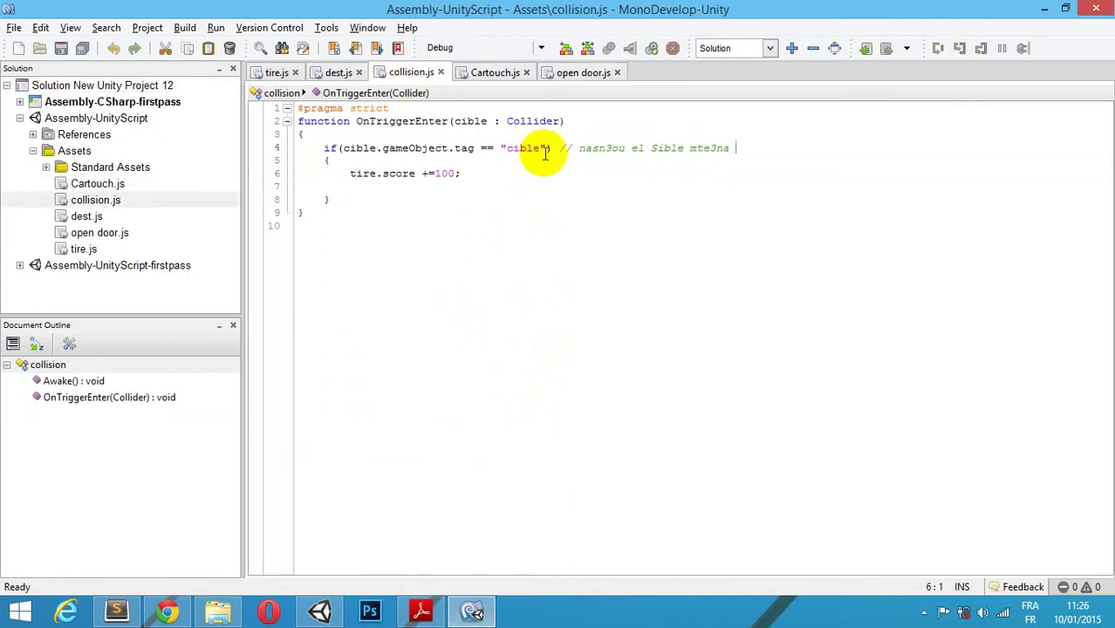
pyautogui.moveTo(552, 148); pyautogui.dragTo(735, 149)
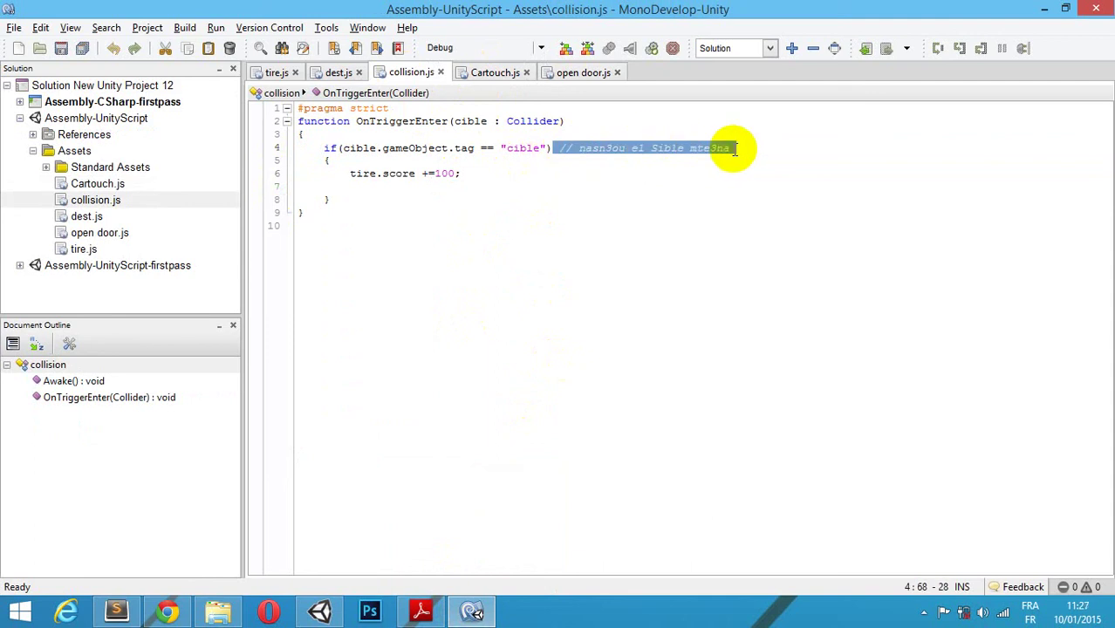
pyautogui.press('BackSpace')
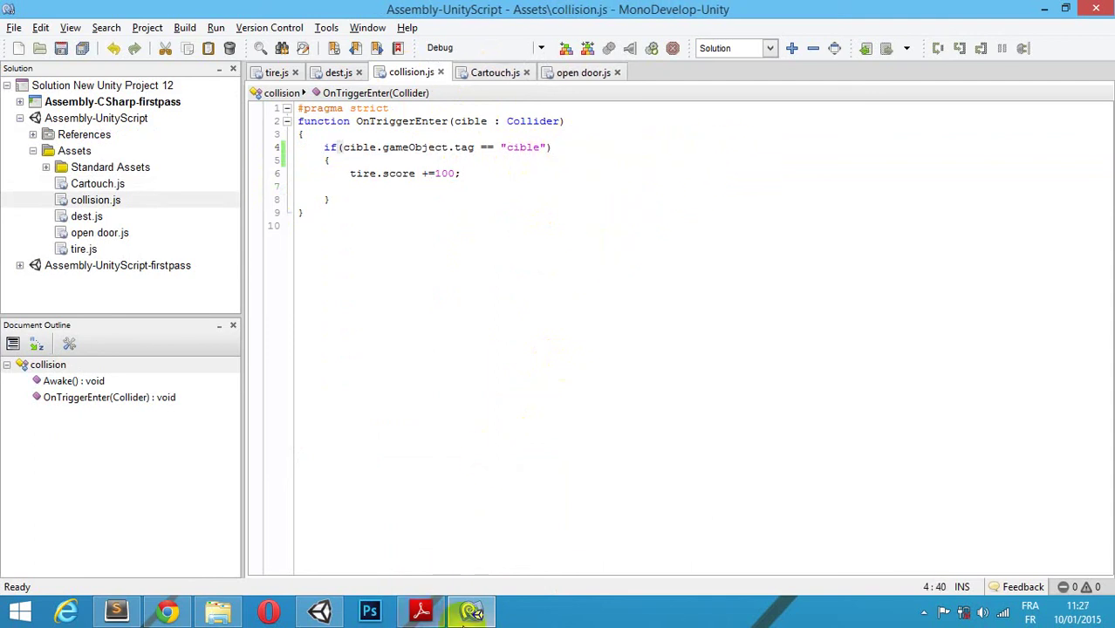
pyautogui.click(468, 615)
# Step: Enter Play mode, move the player, and shoot targets until the score reaches 600
pyautogui.click(533, 57)
pyautogui.click(346, 471)
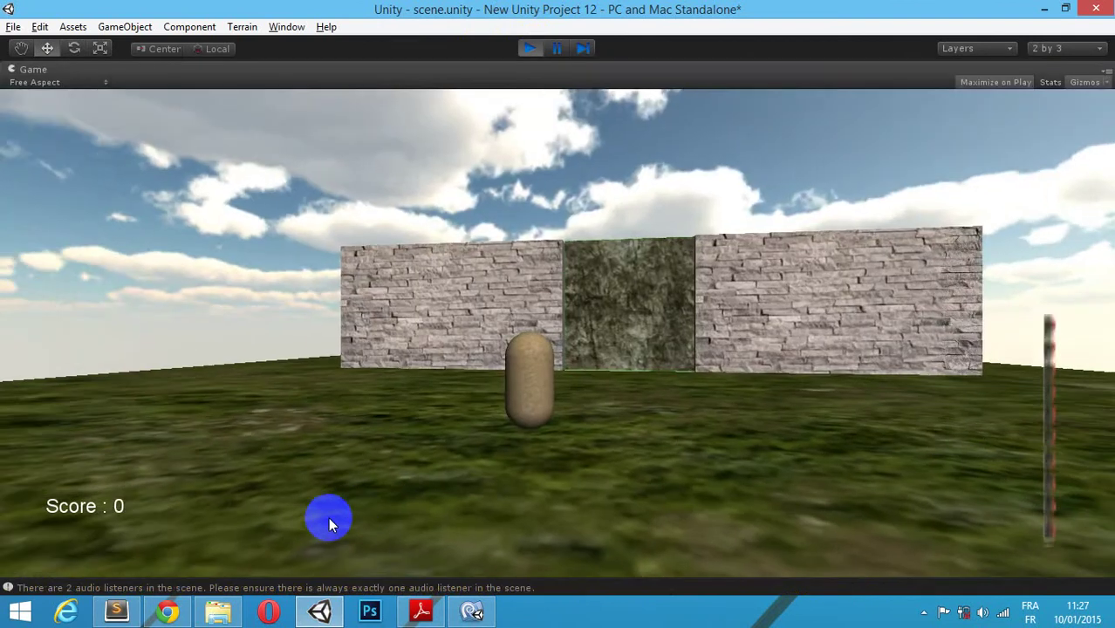
pyautogui.press('w')
pyautogui.press('a')
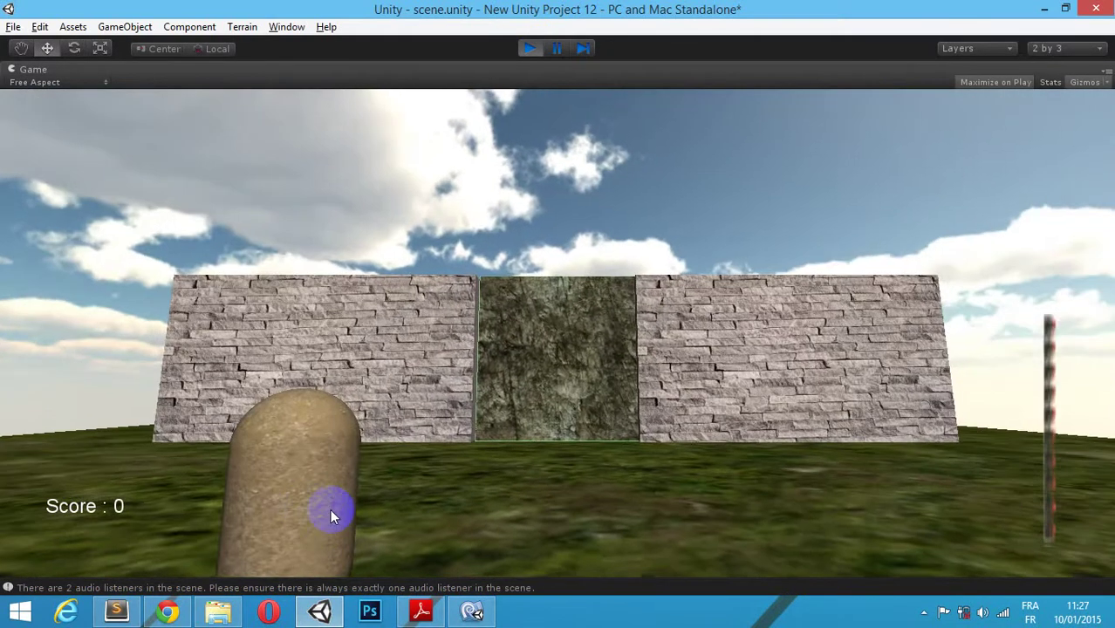
pyautogui.press('a')
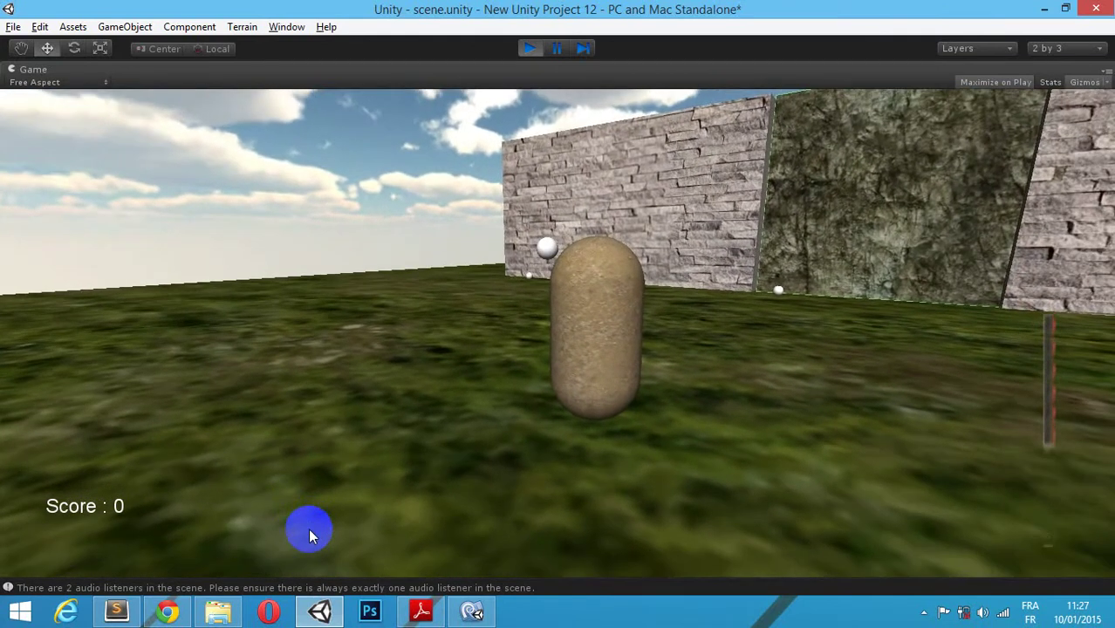
pyautogui.click(308, 528)
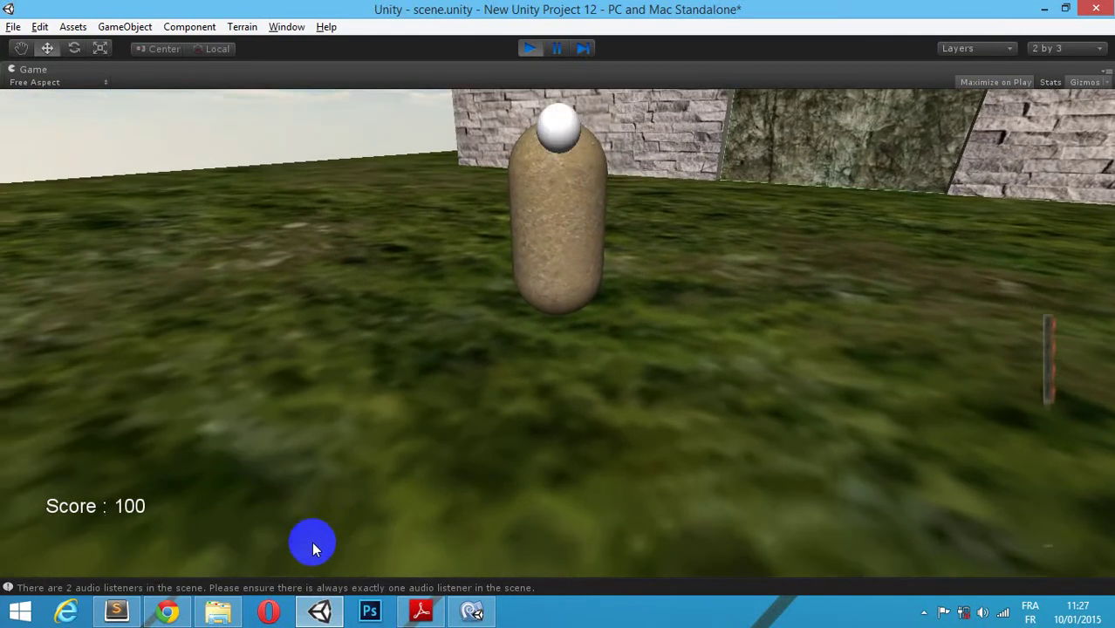
pyautogui.click(312, 539)
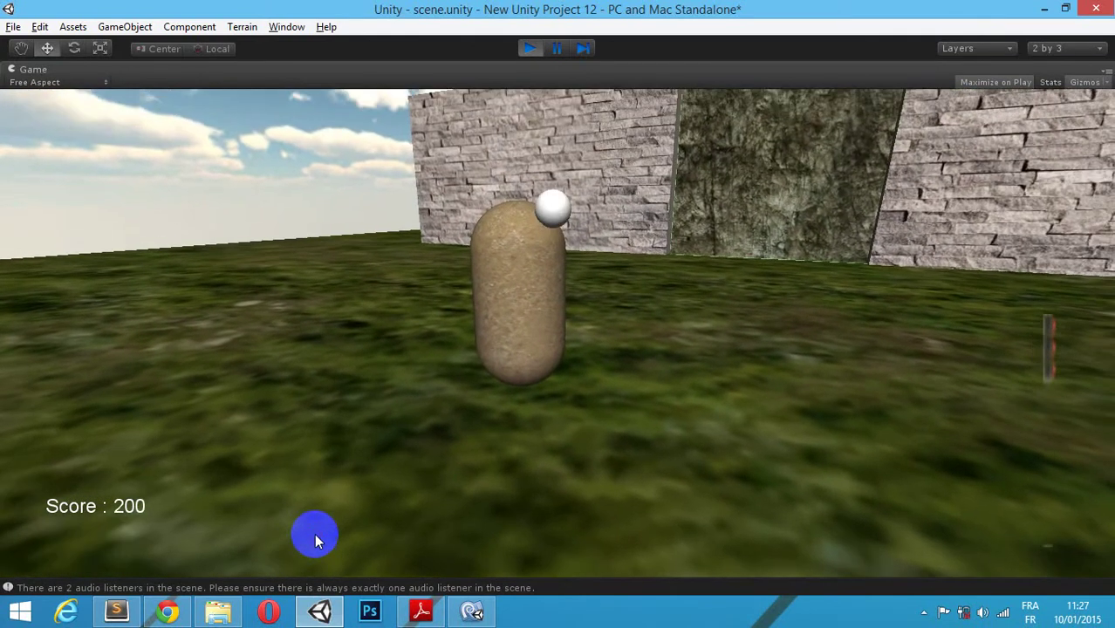
pyautogui.click(314, 533)
pyautogui.click(314, 539)
pyautogui.click(314, 534)
# Step: Walk into the mossy door repeatedly (it stays shut), then stop Play mode
pyautogui.press('s')
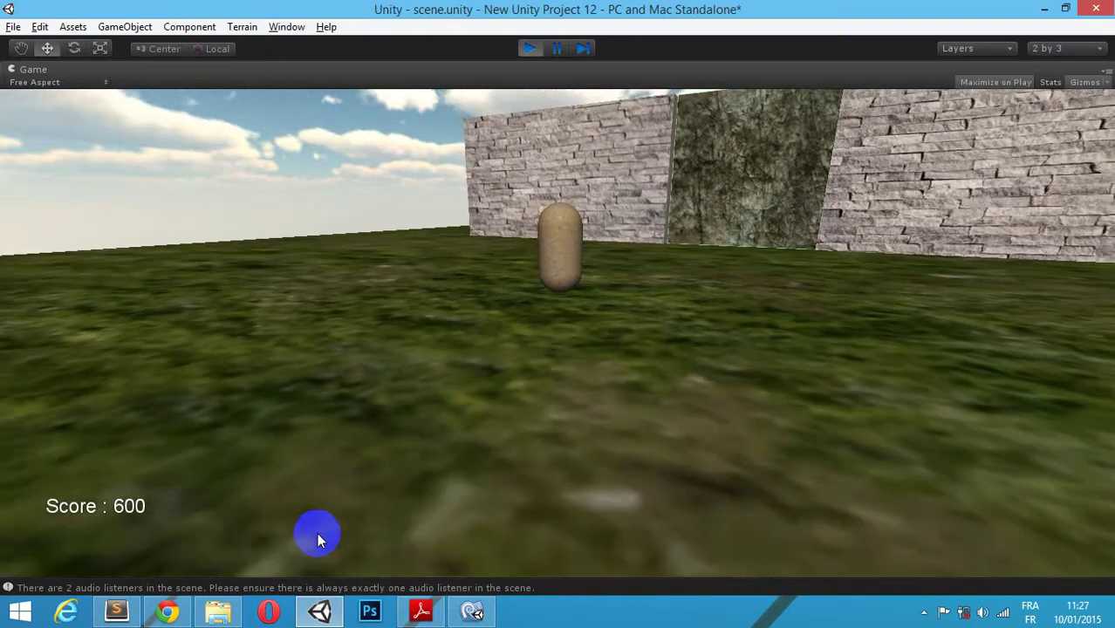
pyautogui.press('d')
pyautogui.press('w')
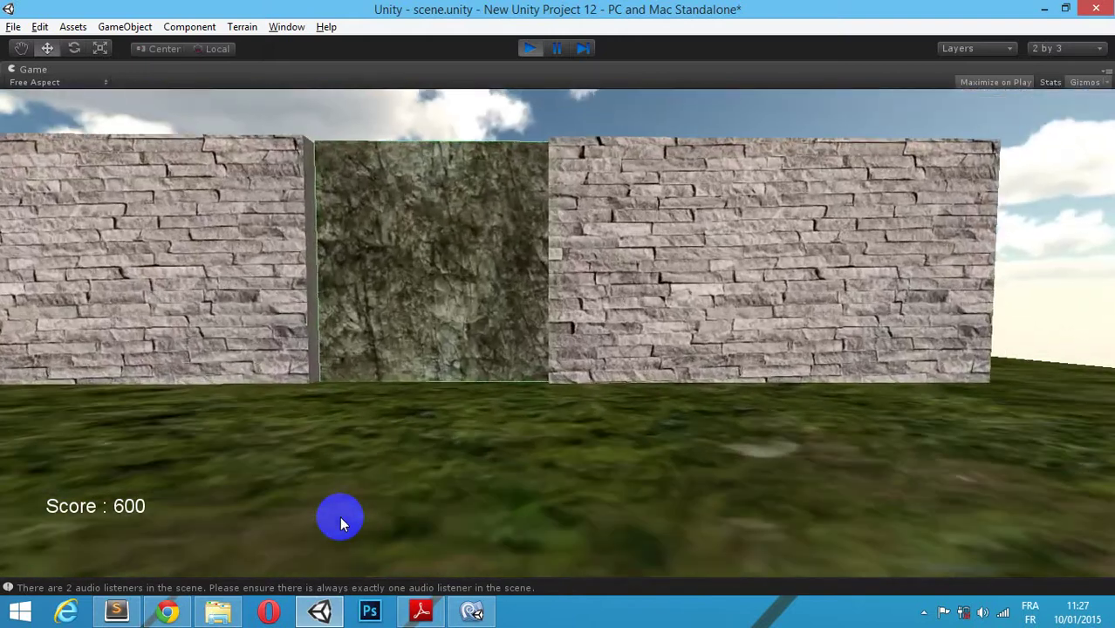
pyautogui.press('w')
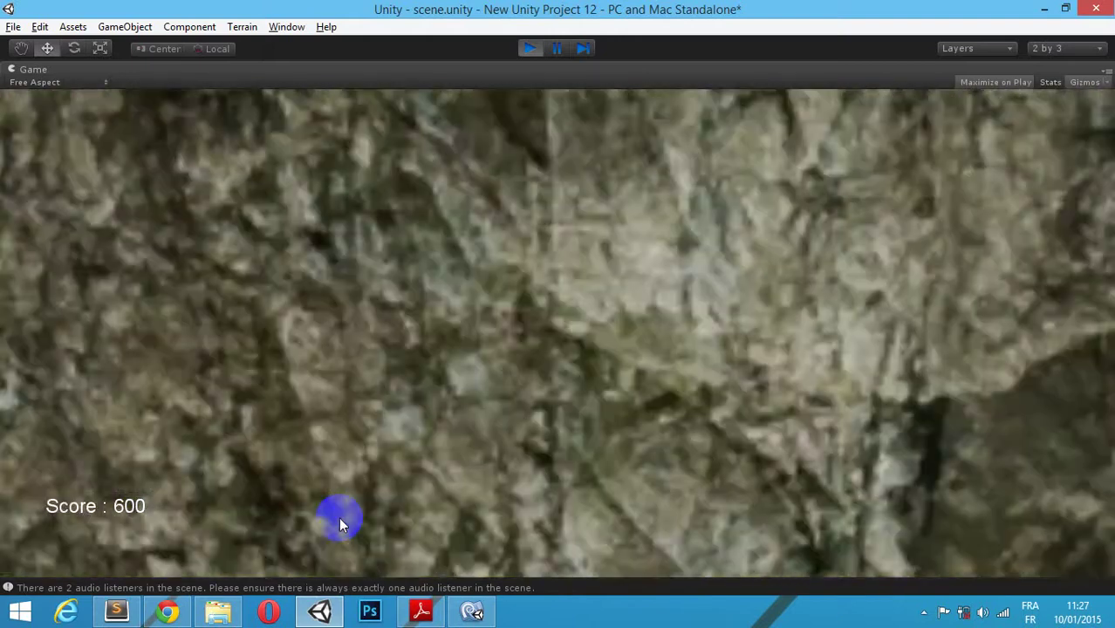
pyautogui.press('s')
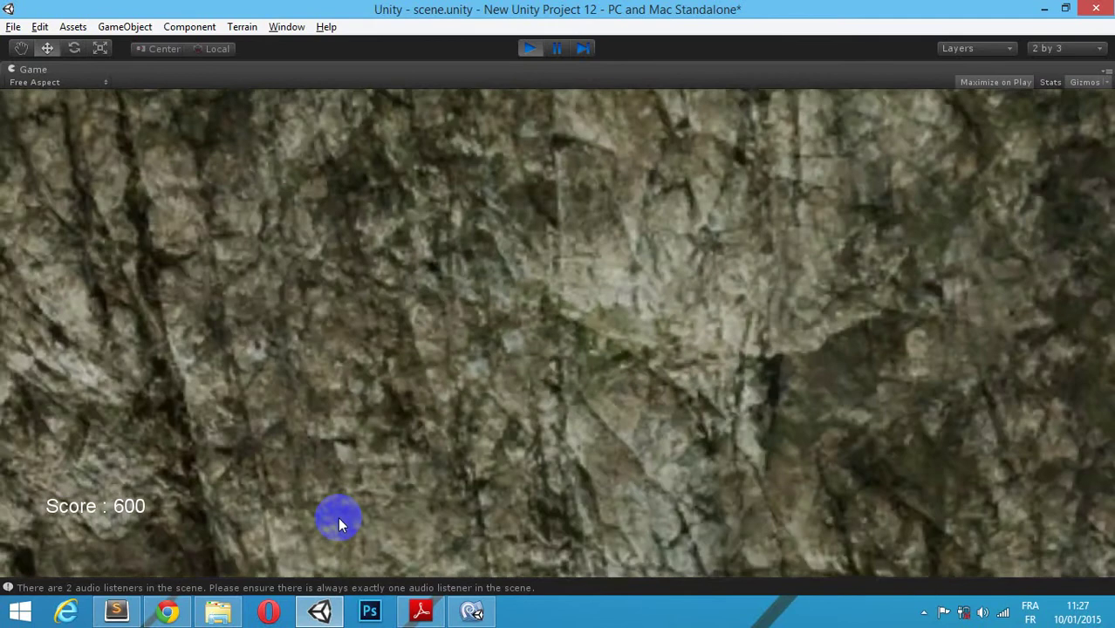
pyautogui.press('w')
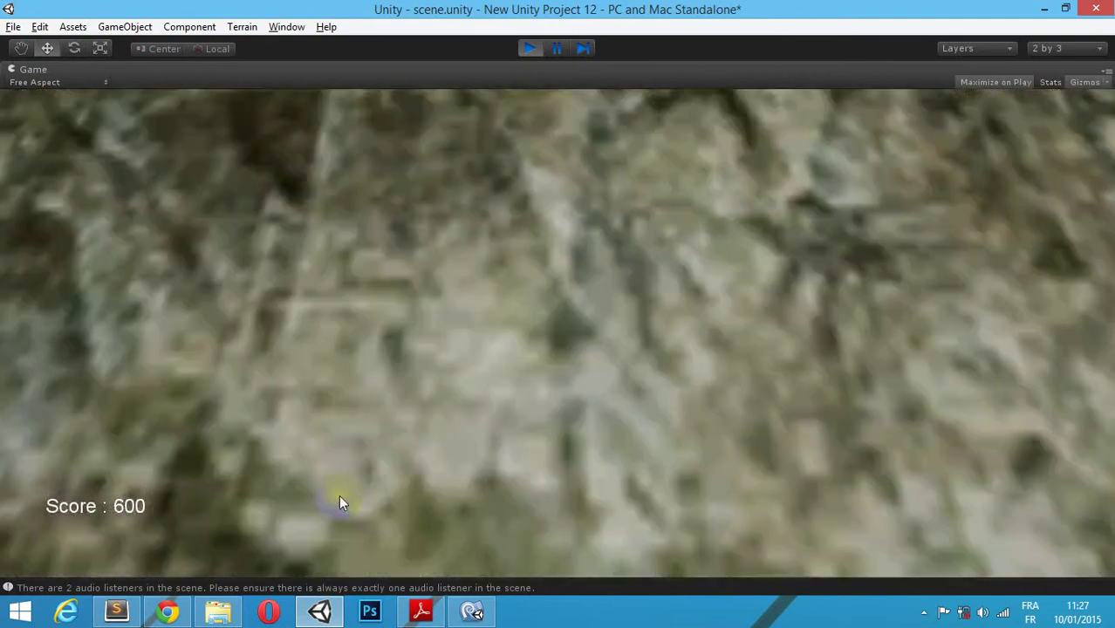
pyautogui.press('s')
pyautogui.moveTo(339, 495)
pyautogui.mouseDown()
pyautogui.moveTo(333, 509)
pyautogui.moveTo(354, 507)
pyautogui.moveTo(337, 518)
pyautogui.mouseUp()
pyautogui.press('w')
pyautogui.press('w')
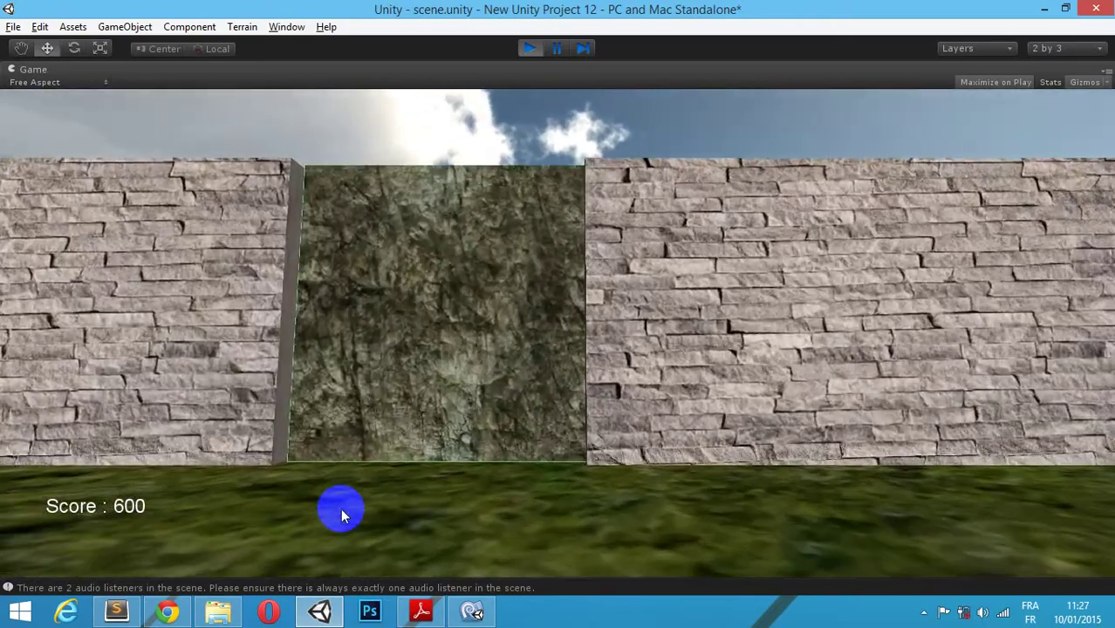
pyautogui.press('w')
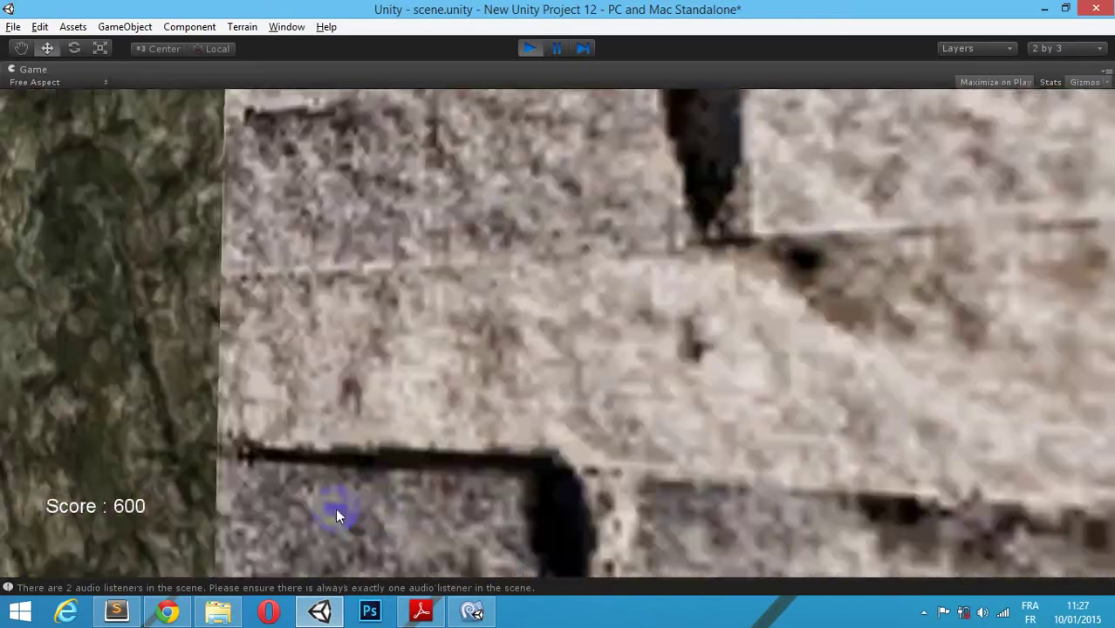
pyautogui.moveTo(334, 512)
pyautogui.mouseDown()
pyautogui.moveTo(352, 496)
pyautogui.moveTo(413, 267)
pyautogui.mouseUp()
pyautogui.press('s')
pyautogui.click(526, 49)
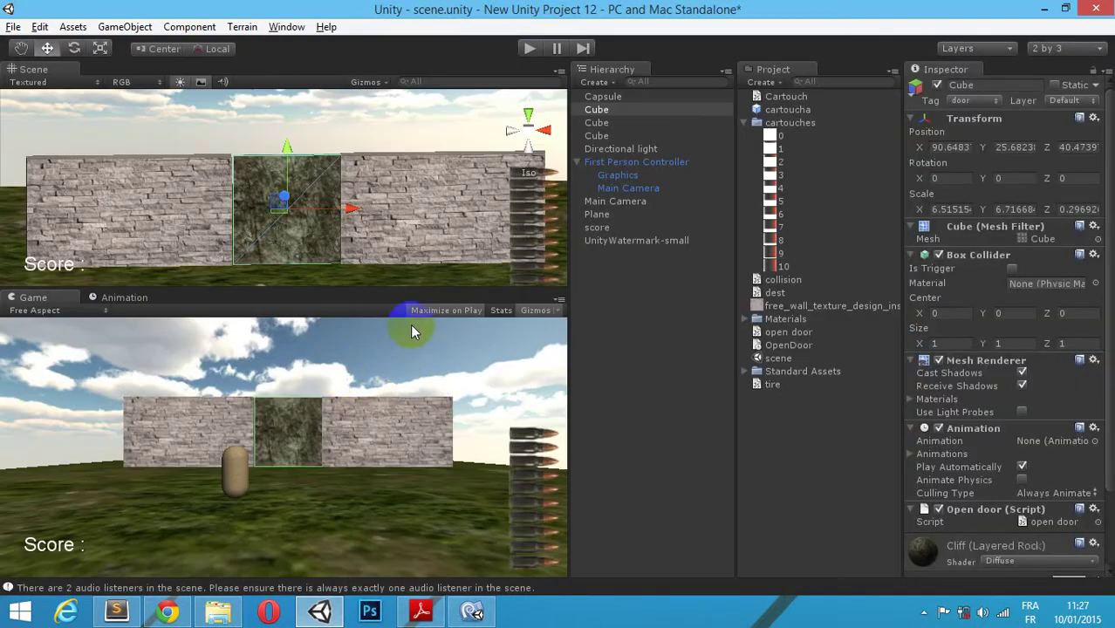
# Step: Select the Cube, keep its Tag set to door, then bring MonoDevelop forward
pyautogui.click(422, 308)
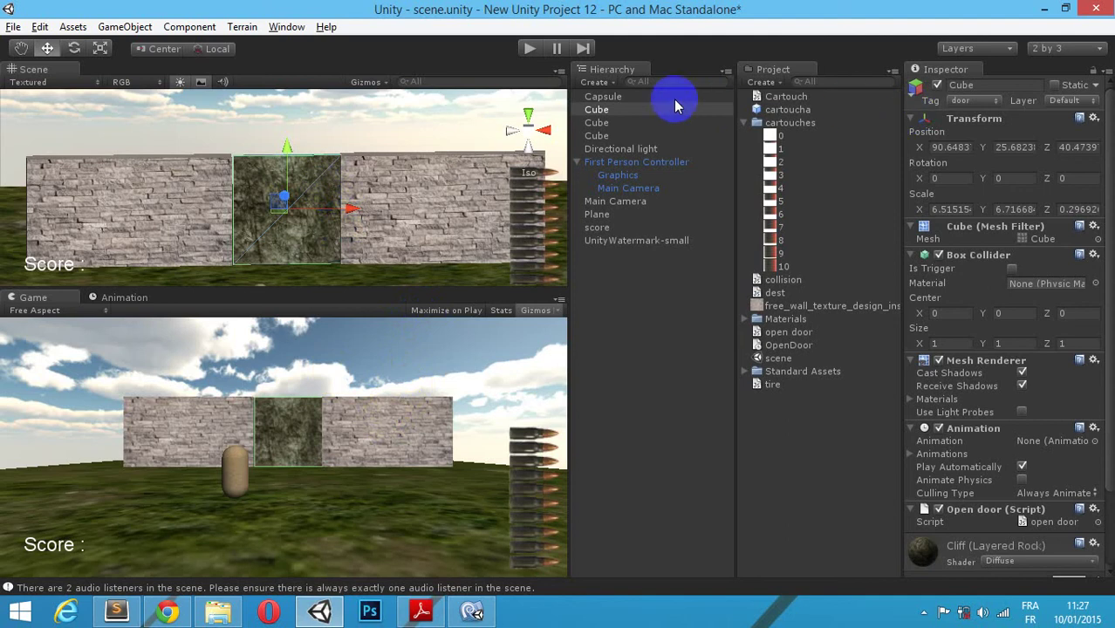
pyautogui.click(982, 101)
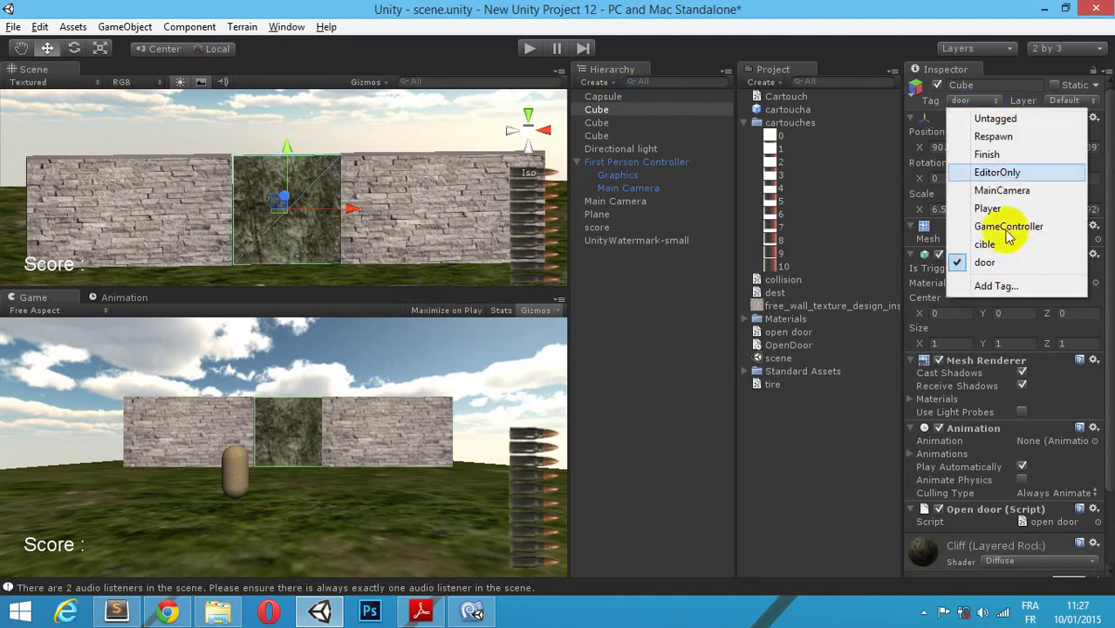
pyautogui.click(992, 257)
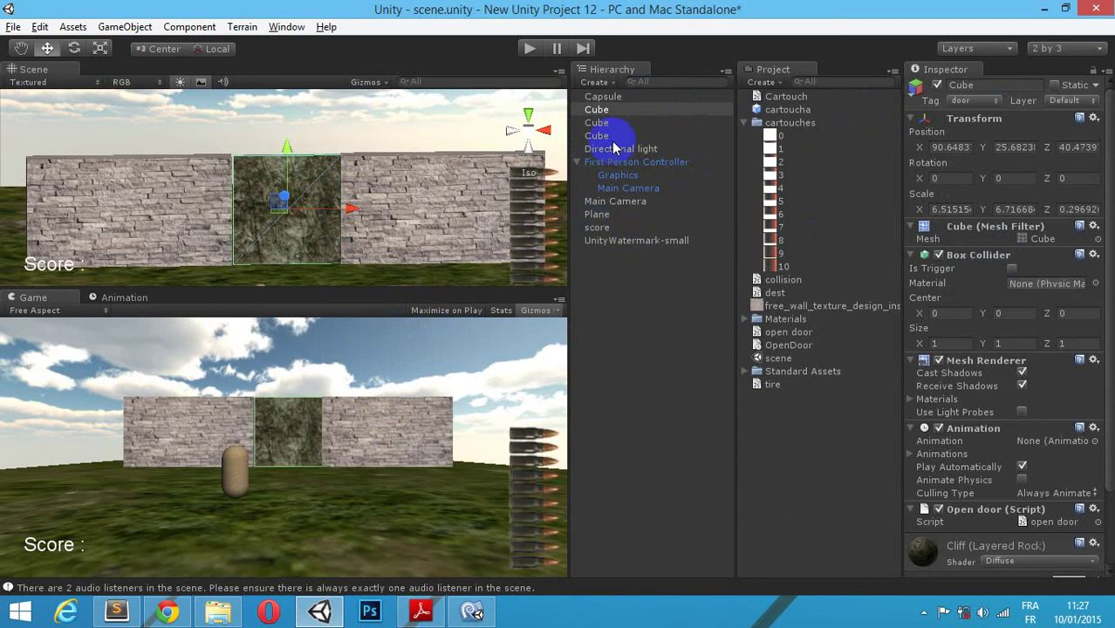
pyautogui.scroll(-3, 1015, 487)
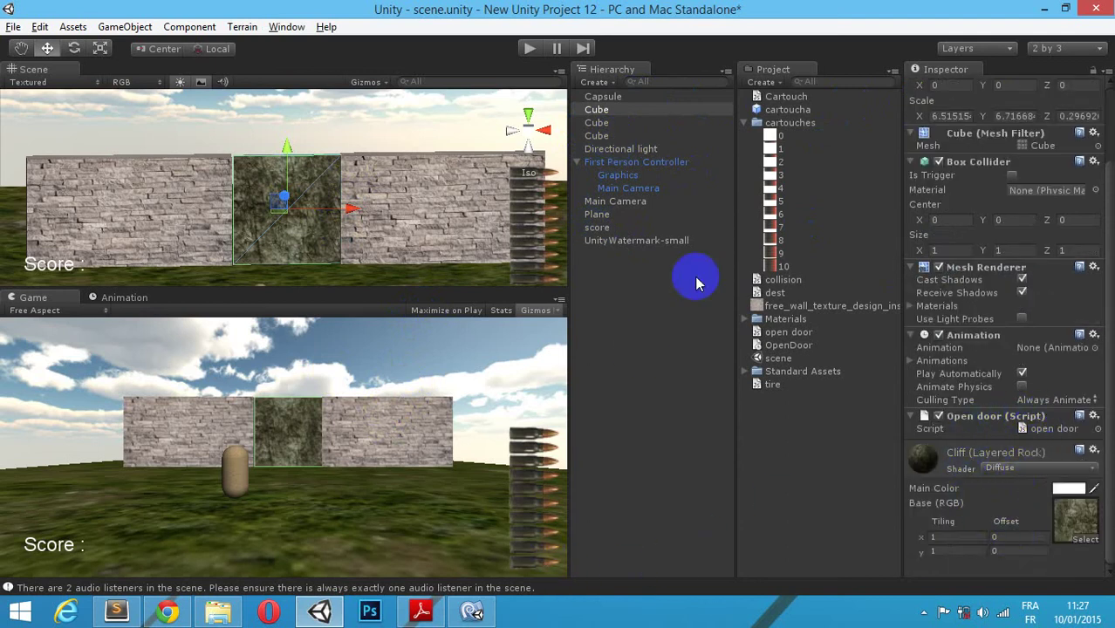
pyautogui.click(469, 614)
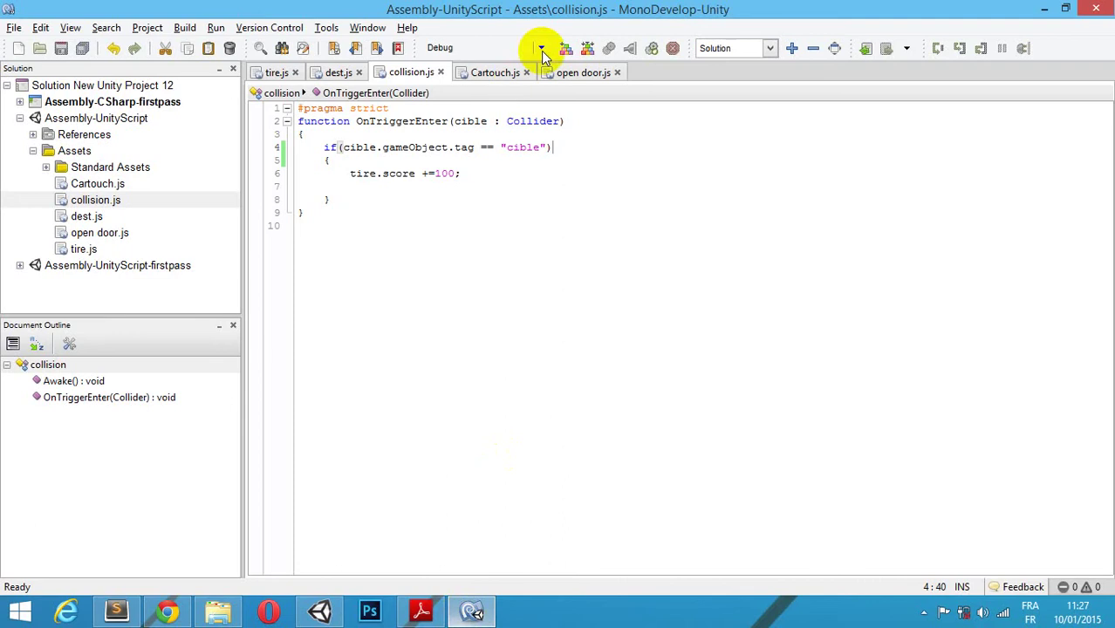
# Step: Change "openDoor" to "OpenDoor" in open door.js, then return to the Unity editor
pyautogui.click(581, 73)
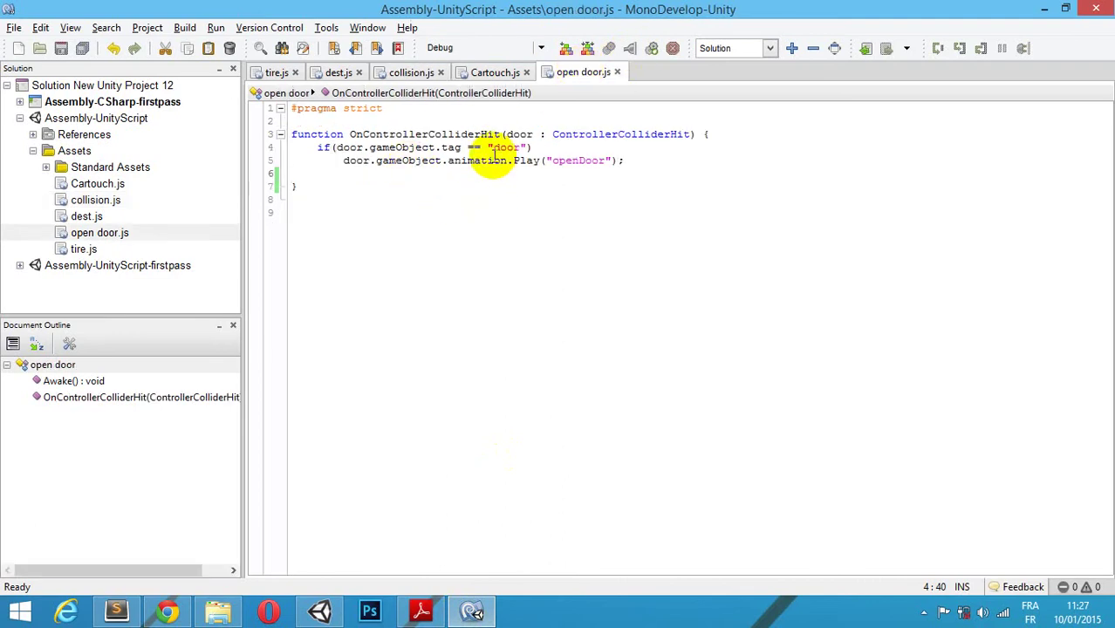
pyautogui.click(472, 611)
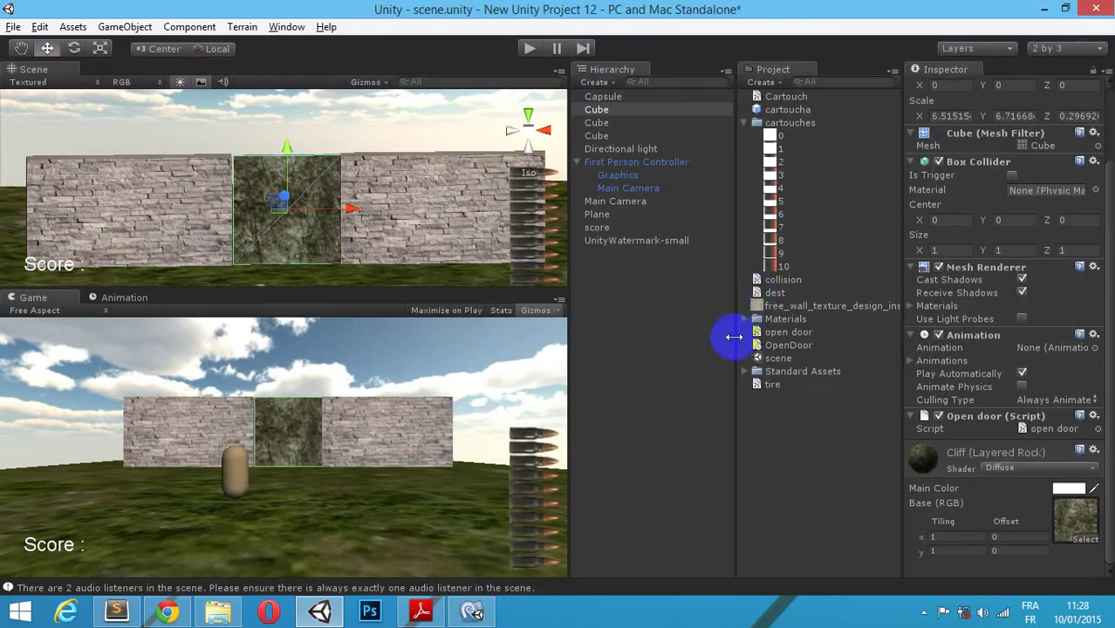
pyautogui.click(472, 613)
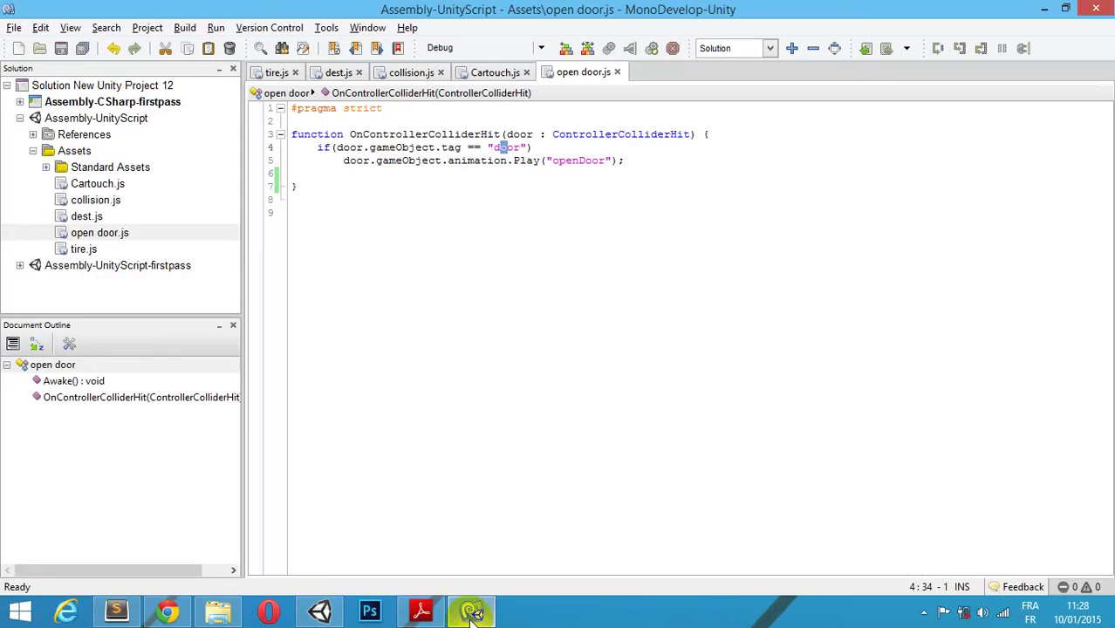
pyautogui.click(472, 613)
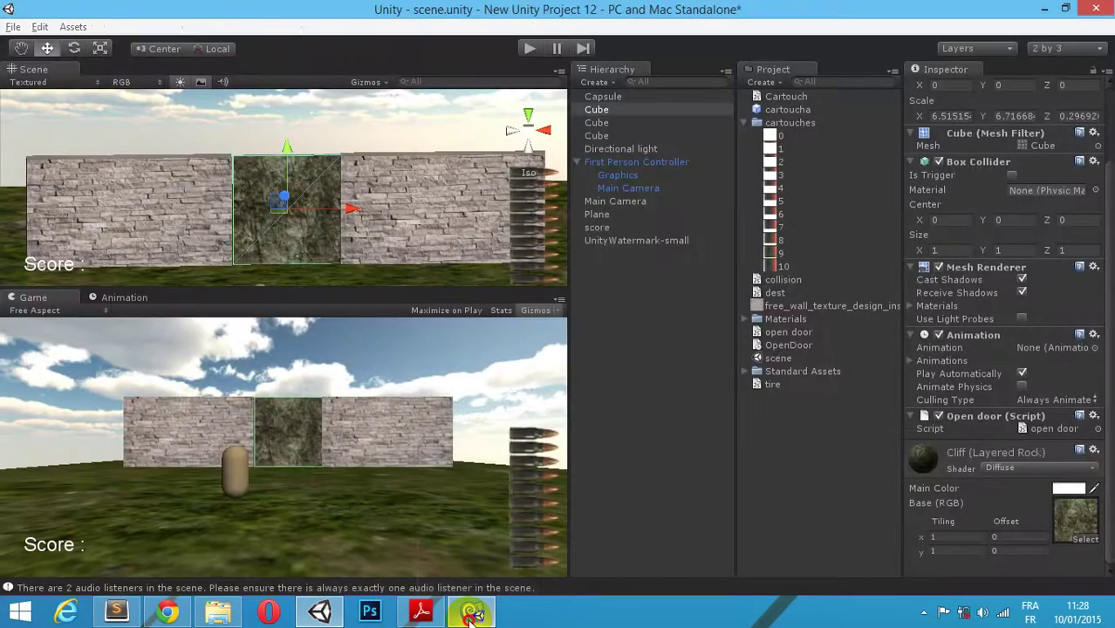
pyautogui.click(472, 613)
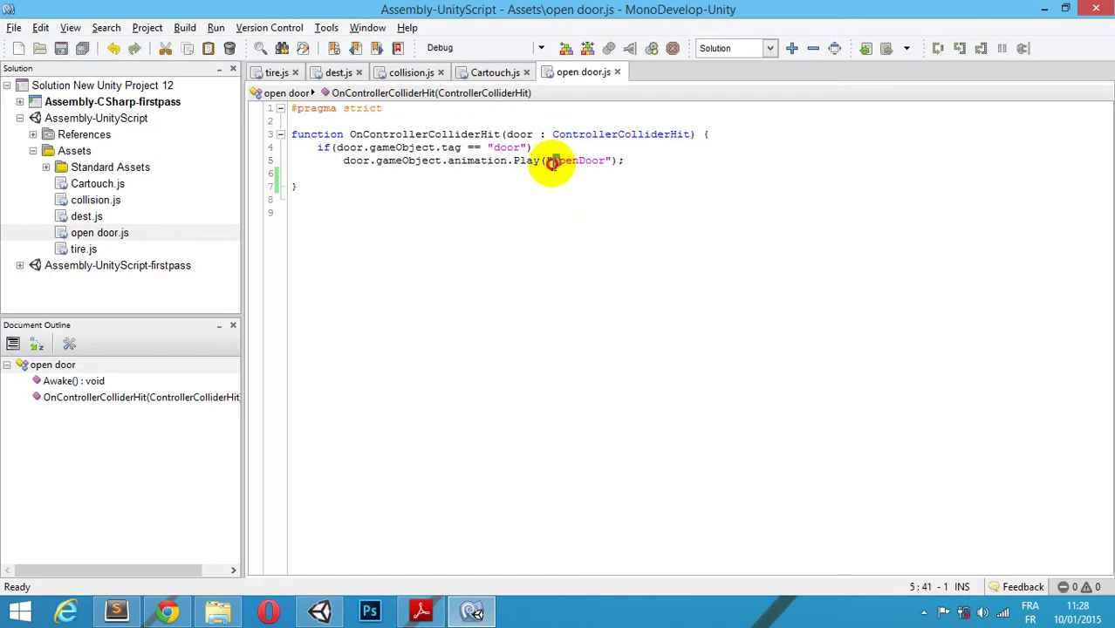
pyautogui.write('O')
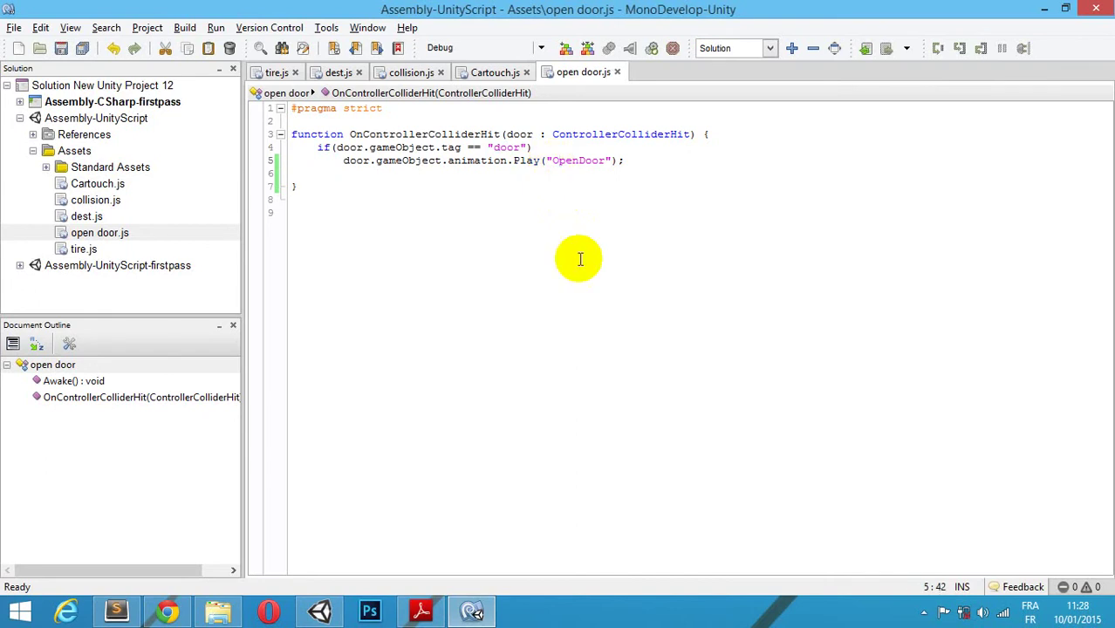
pyautogui.click(471, 613)
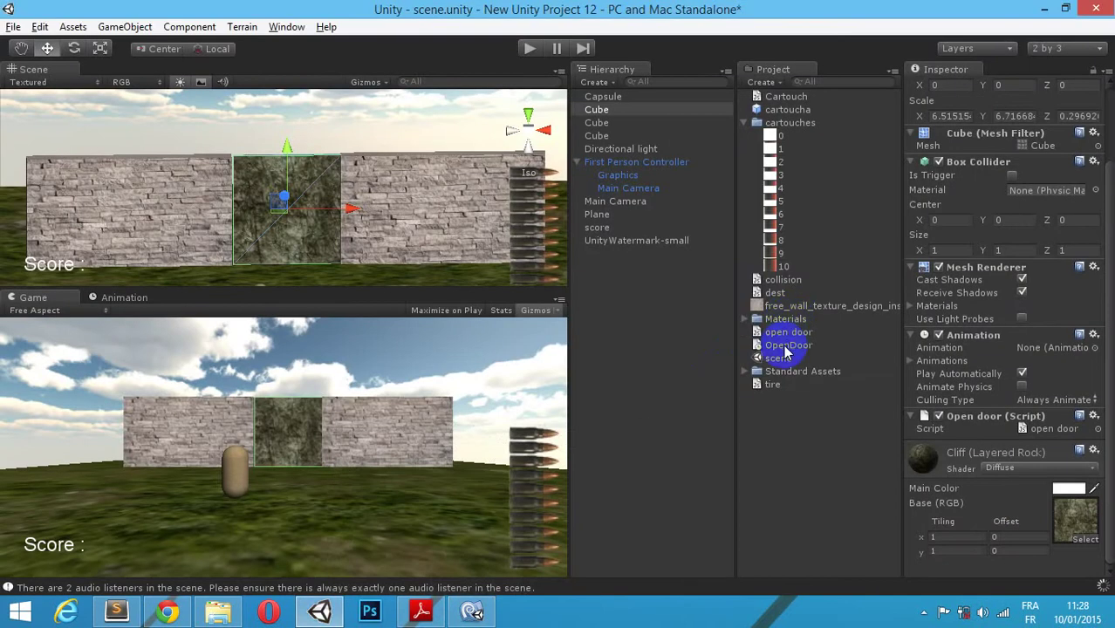
# Step: Start Play mode and shoot a target to score 100
pyautogui.moveTo(289, 433); pyautogui.dragTo(291, 468)
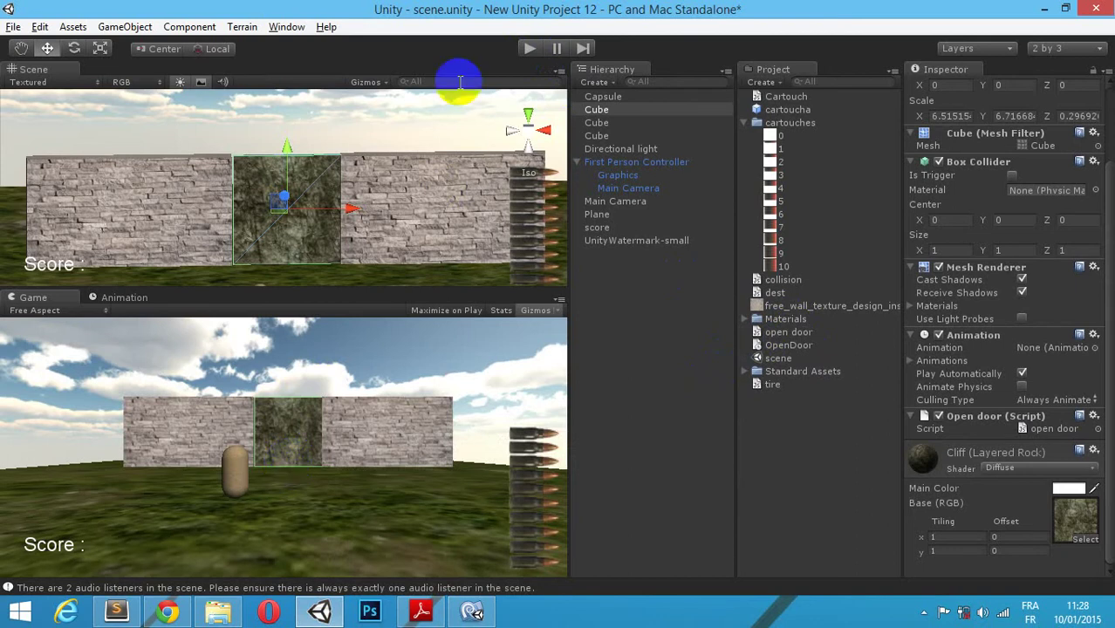
pyautogui.click(529, 49)
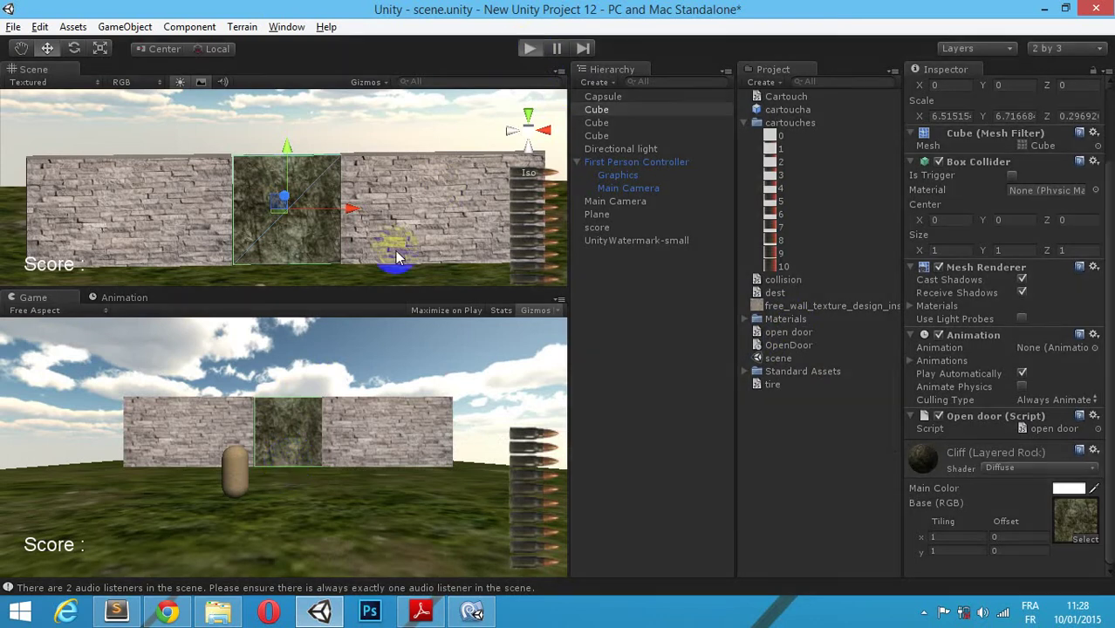
pyautogui.click(262, 516)
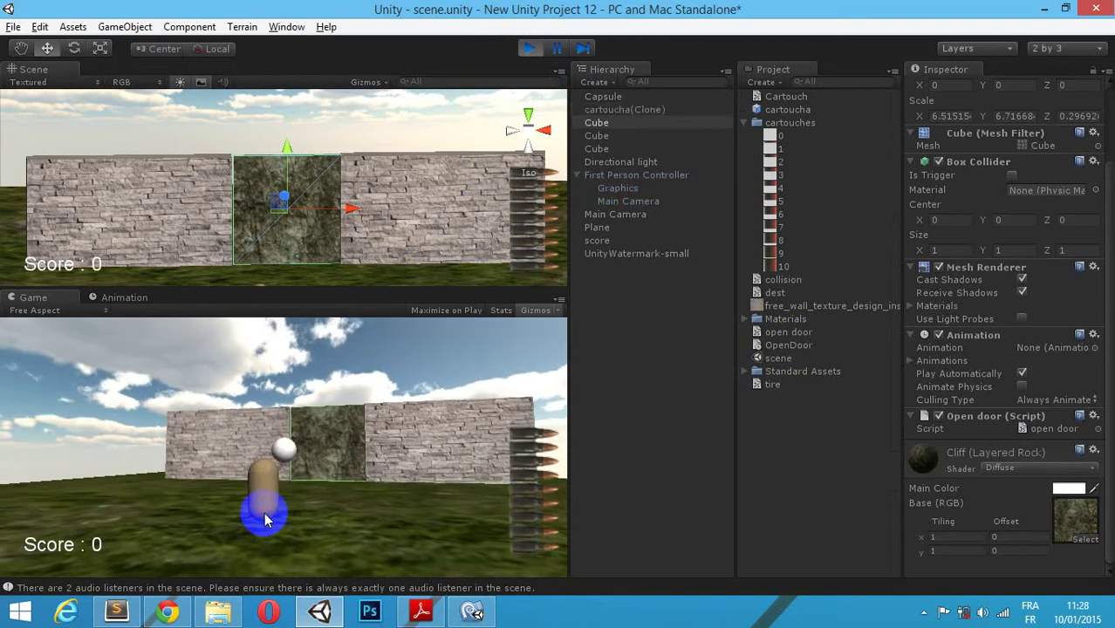
pyautogui.click(258, 516)
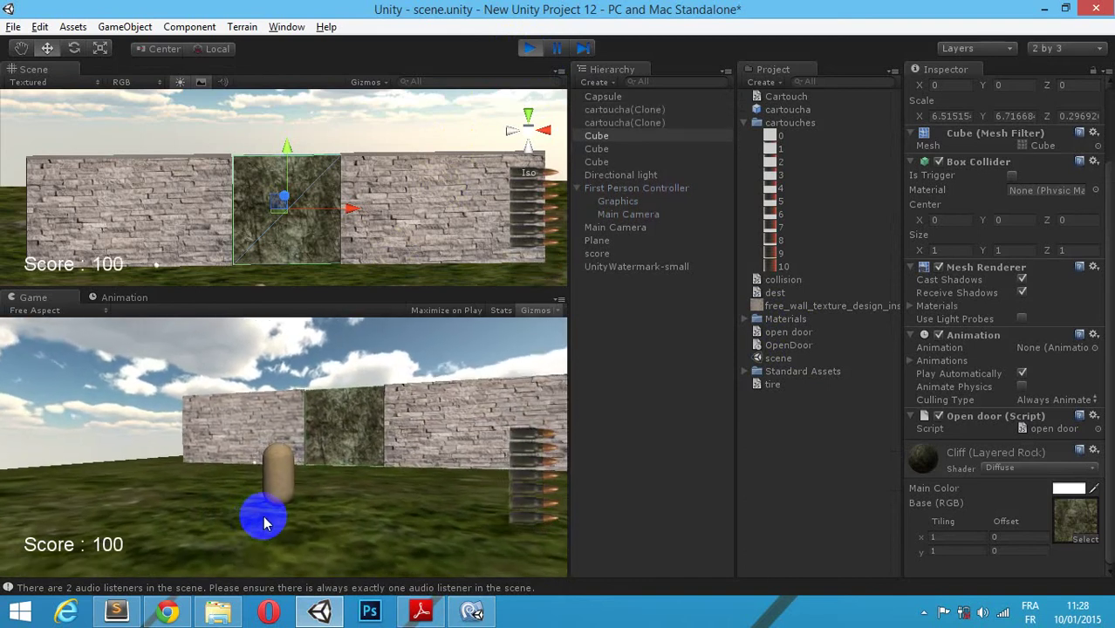
# Step: Walk the player into the door cube, fire more shots, then stop the test run
pyautogui.press('w')
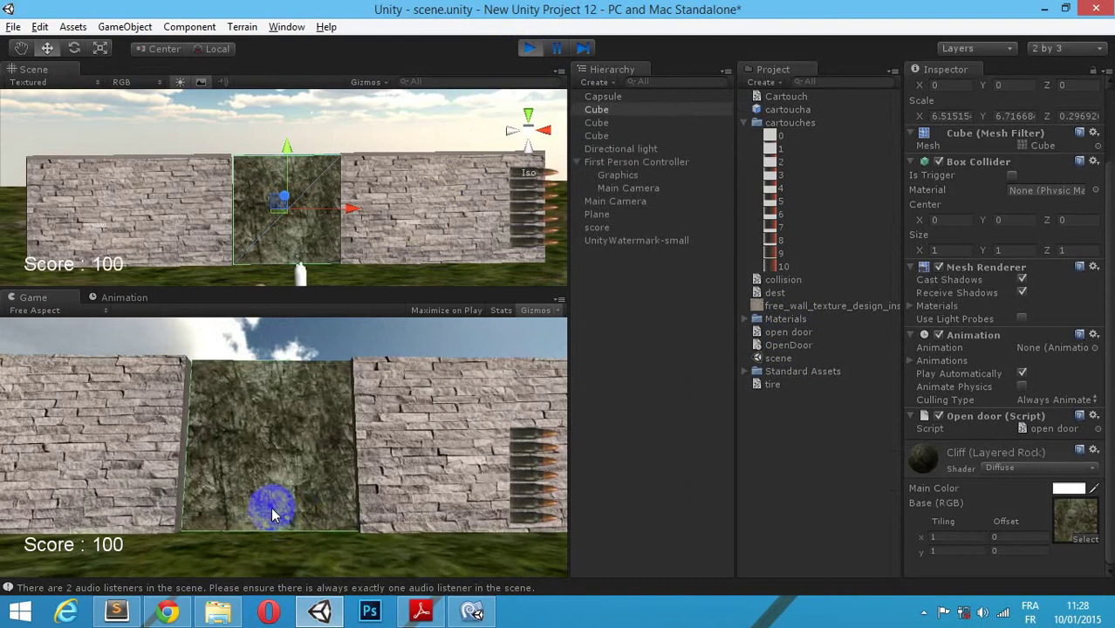
pyautogui.press('w')
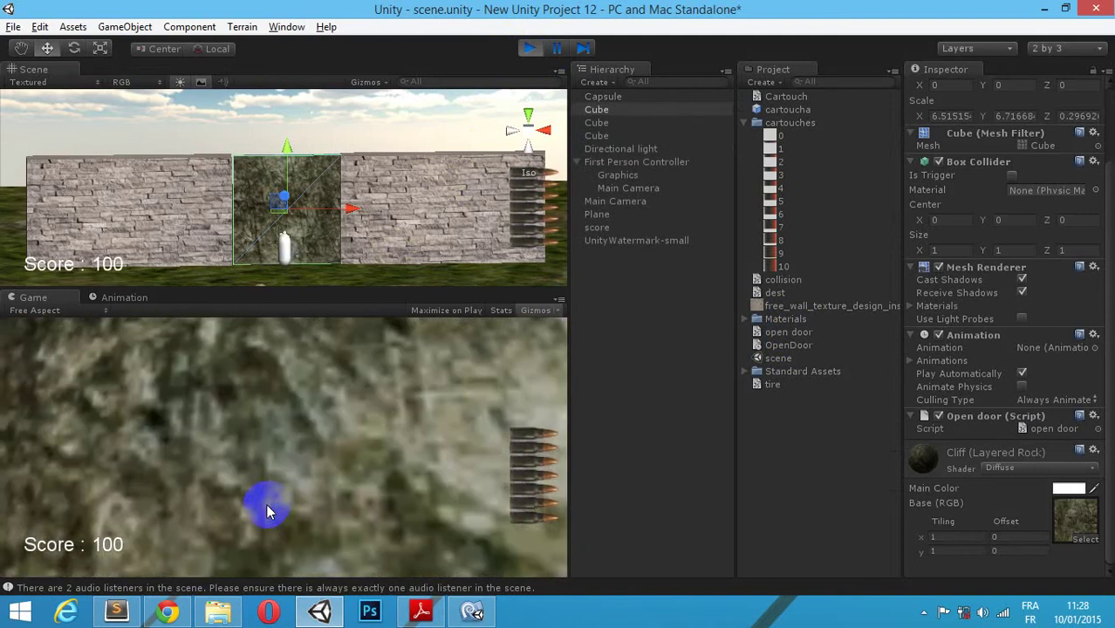
pyautogui.press('s')
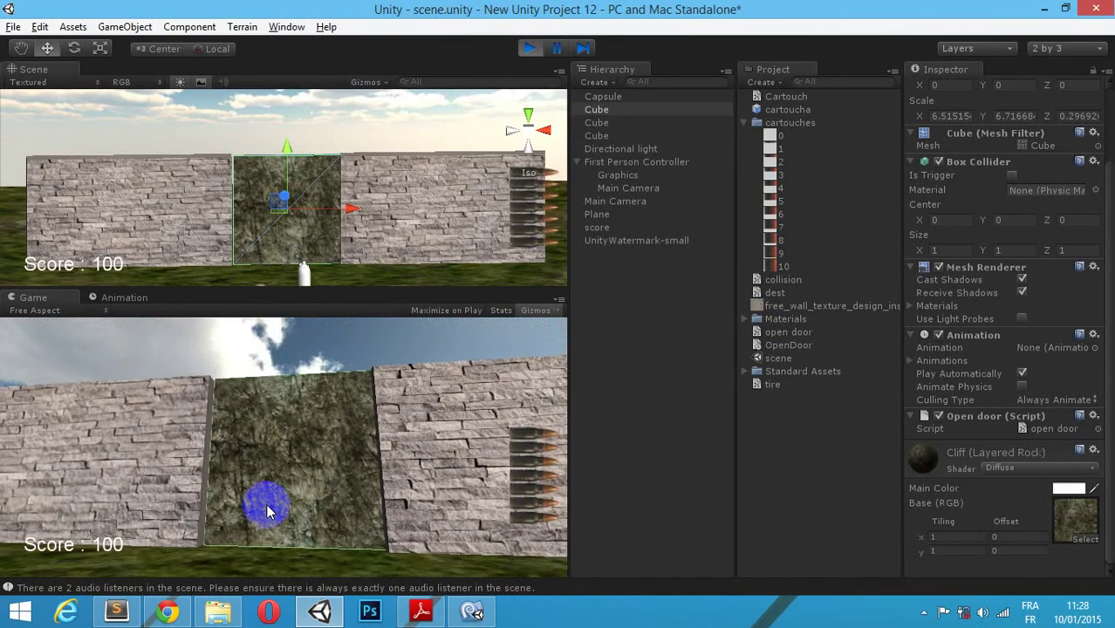
pyautogui.press('w')
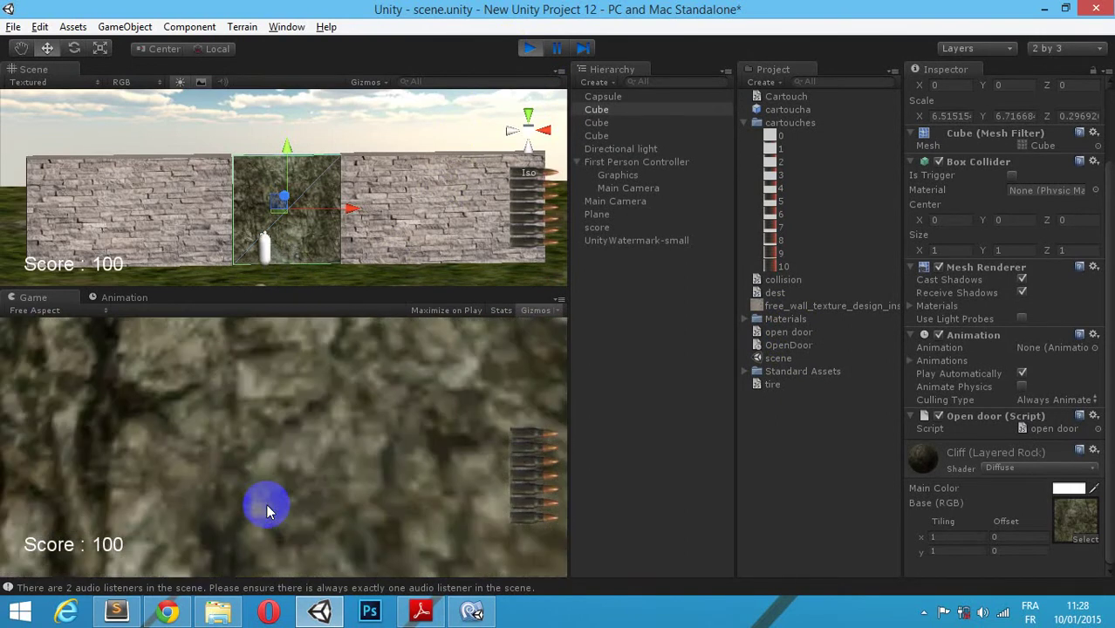
pyautogui.press('s')
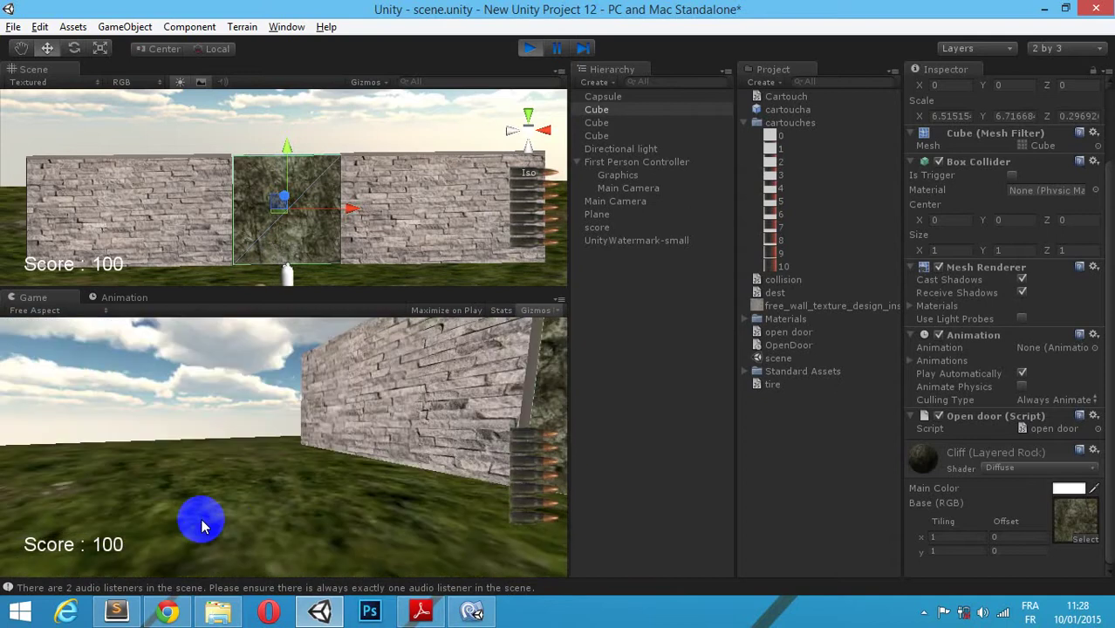
pyautogui.click(168, 521)
pyautogui.click(174, 523)
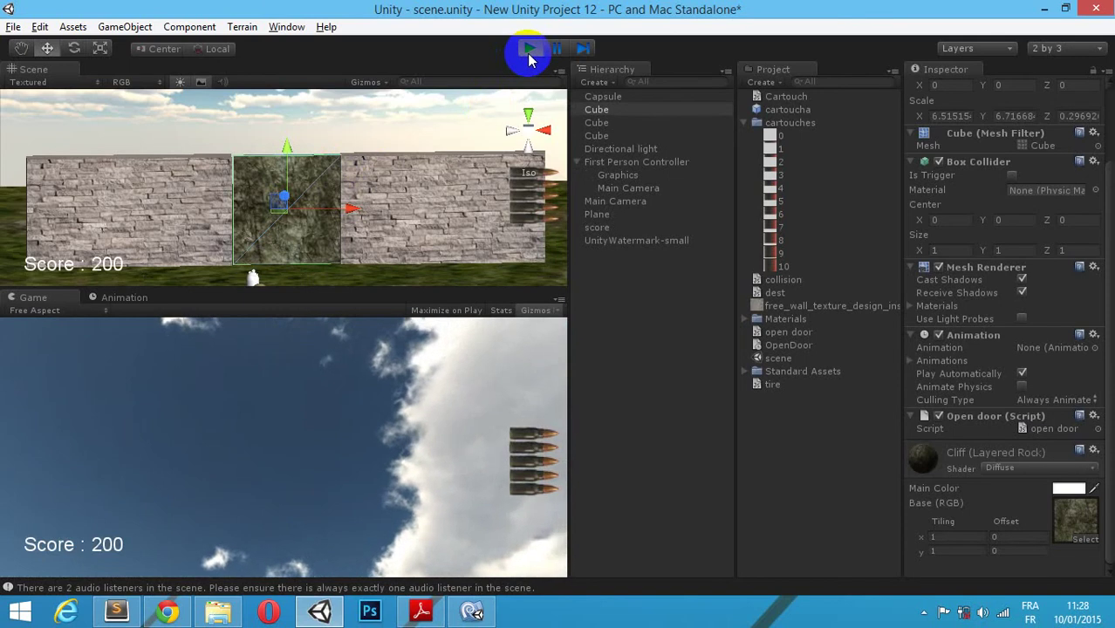
pyautogui.click(530, 50)
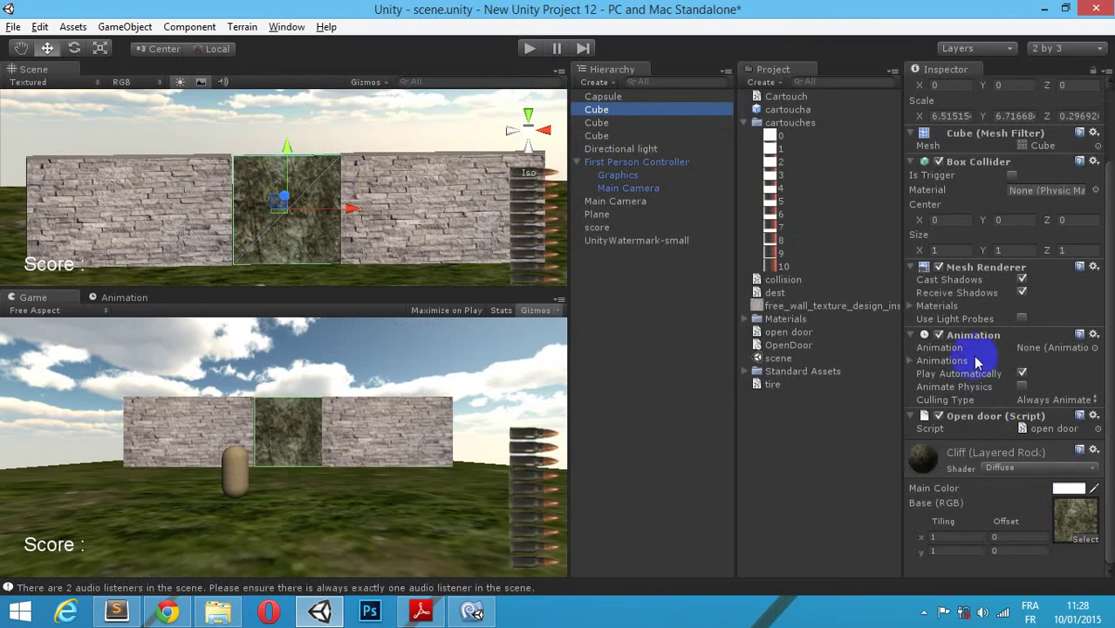
# Step: Set the Cube's Animations size to 1 with OpenDoor in Element 0, then return to open door.js in MonoDevelop
pyautogui.click(910, 361)
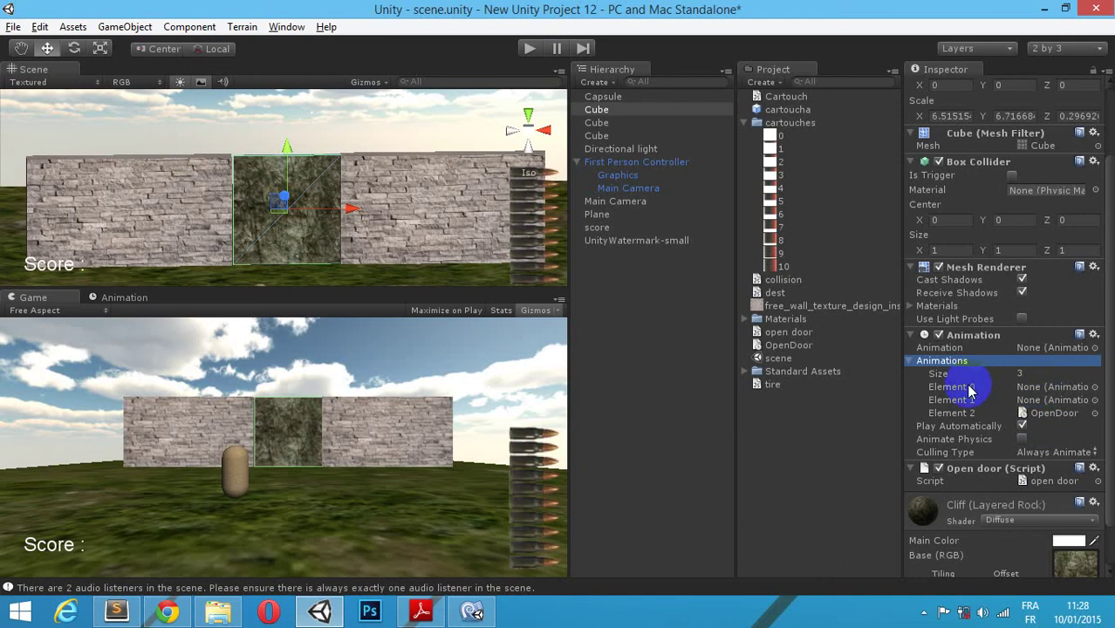
pyautogui.click(1025, 374)
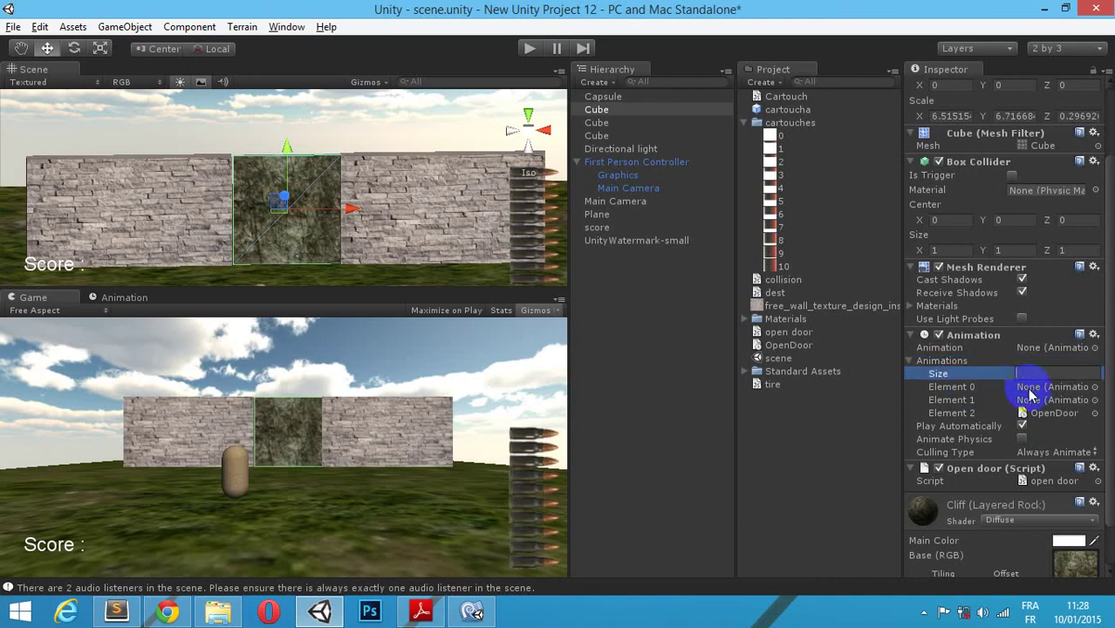
pyautogui.write('1')
pyautogui.press('Return')
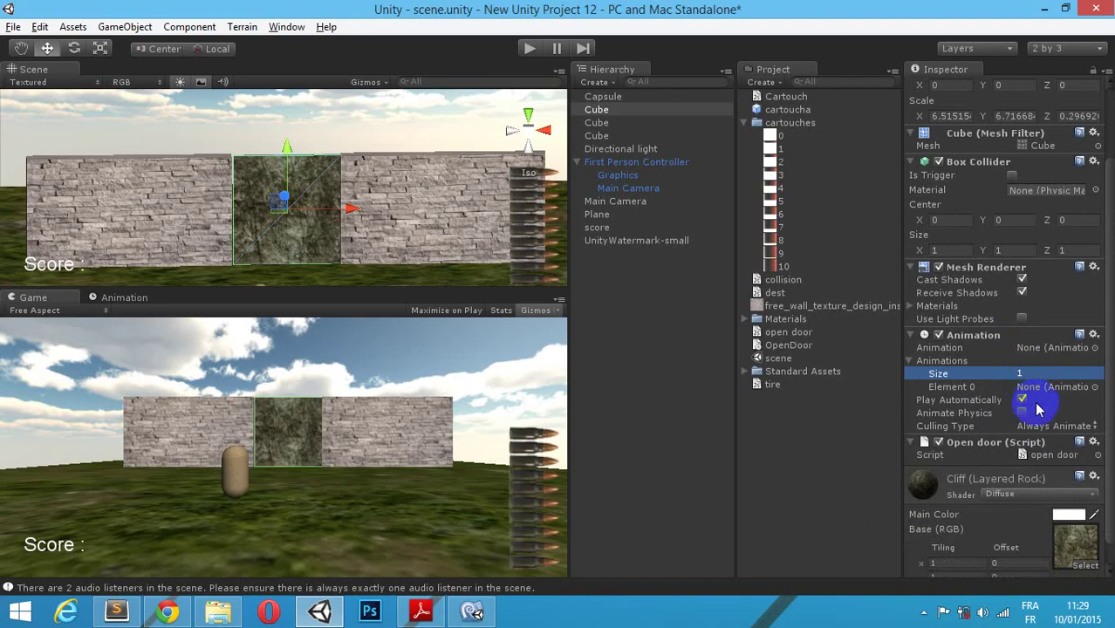
pyautogui.moveTo(773, 347); pyautogui.dragTo(1047, 386)
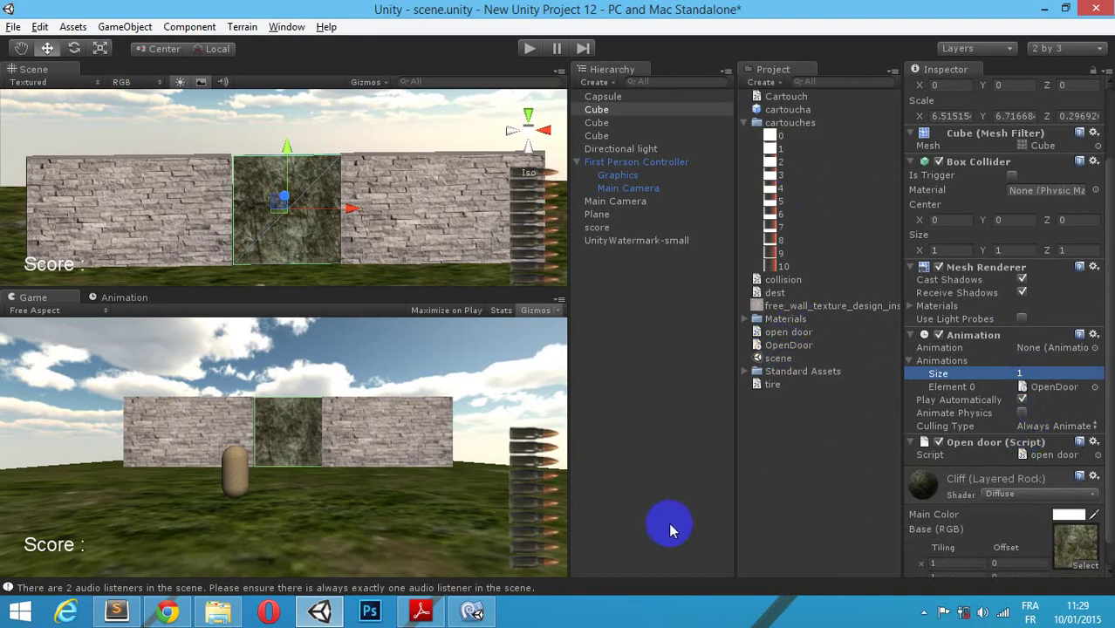
pyautogui.click(471, 611)
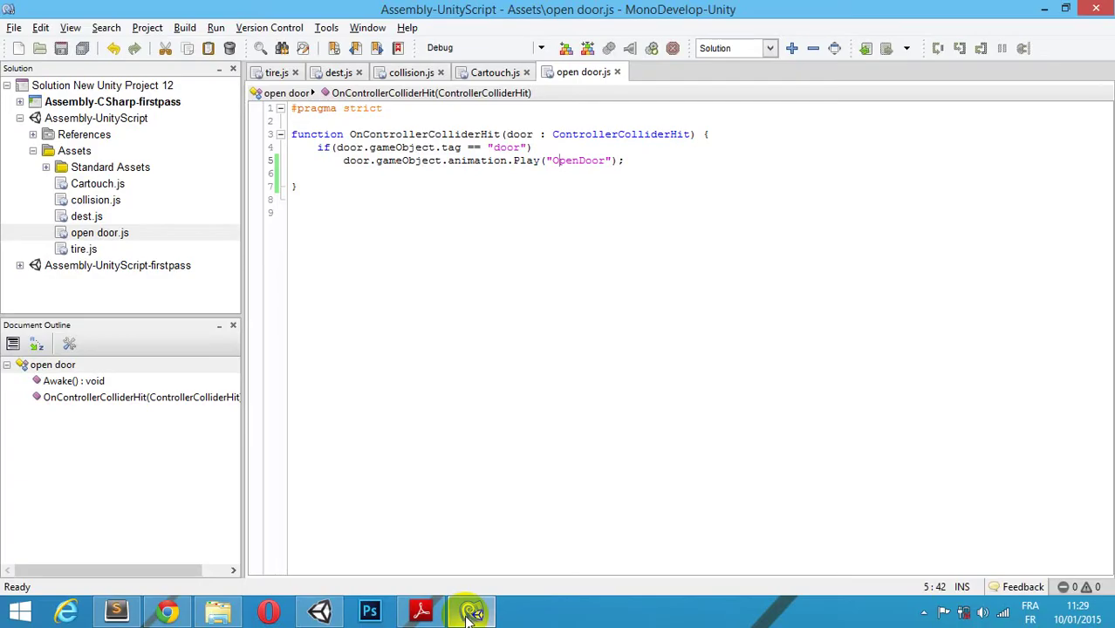
# Step: Minimize MonoDevelop to bring the Unity editor back to the front
pyautogui.click(471, 612)
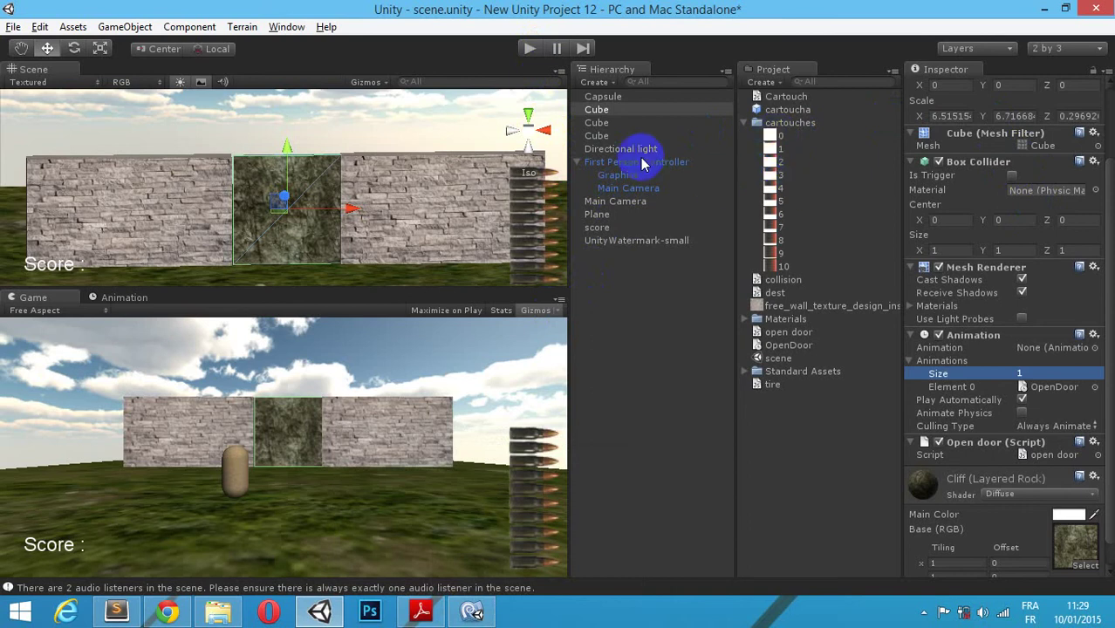
# Step: Remove the Open door (Script) component from the door Cube
pyautogui.moveTo(606, 168); pyautogui.dragTo(768, 102)
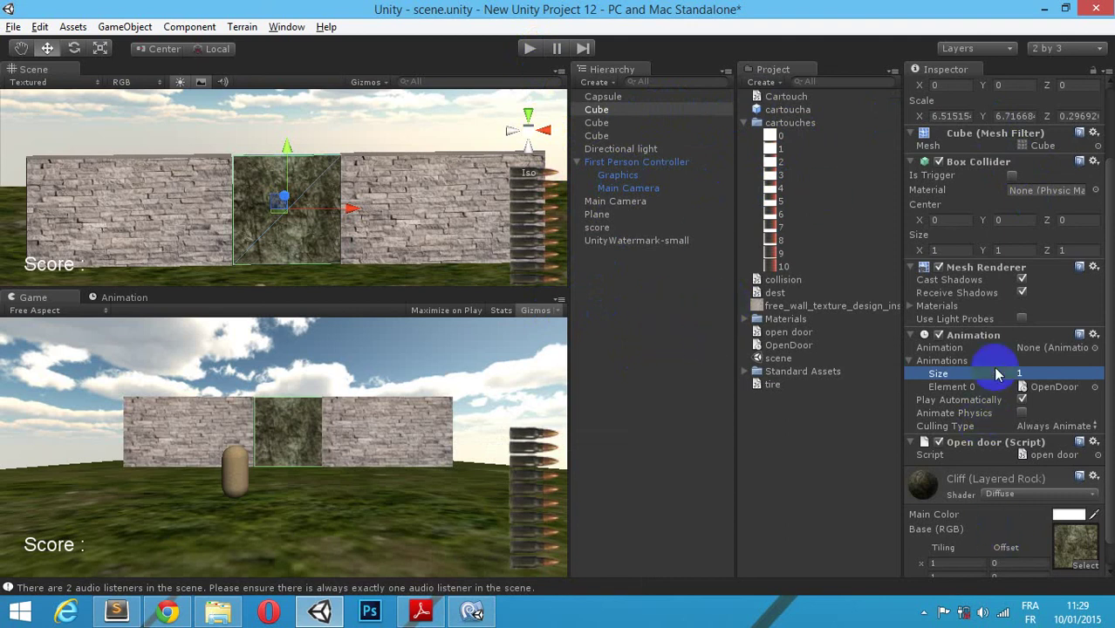
pyautogui.rightClick(1007, 338)
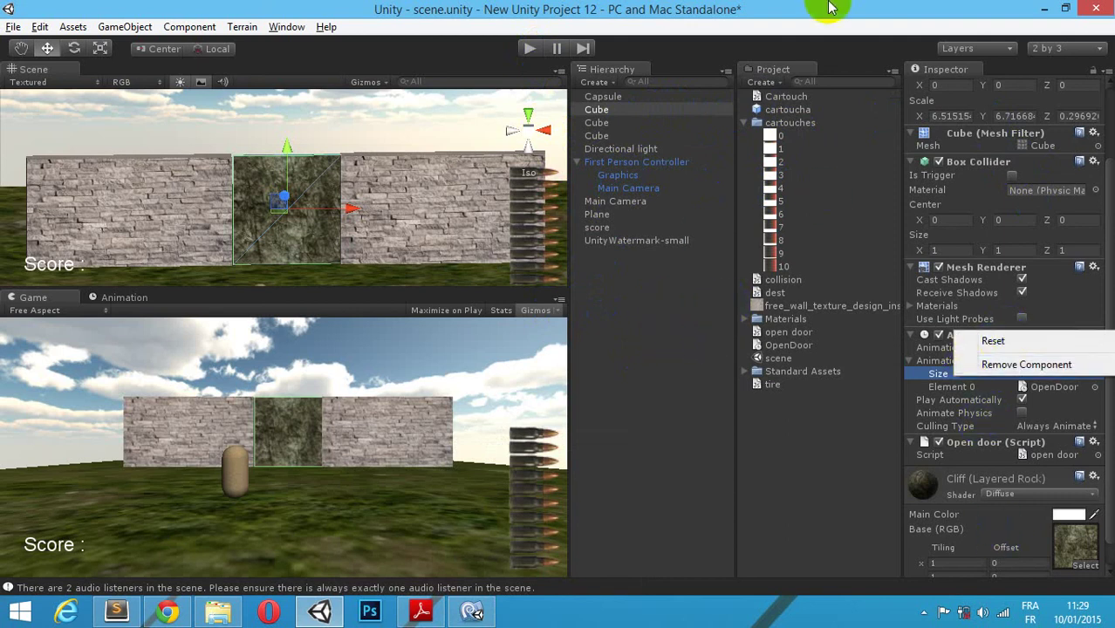
pyautogui.click(1006, 489)
pyautogui.rightClick(984, 443)
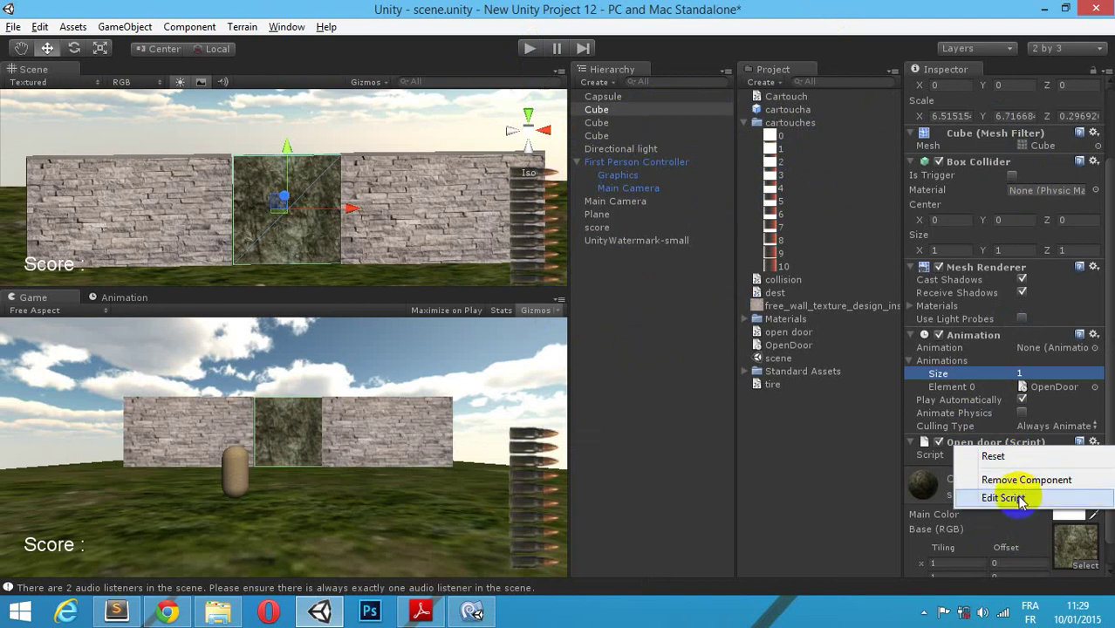
pyautogui.click(1026, 481)
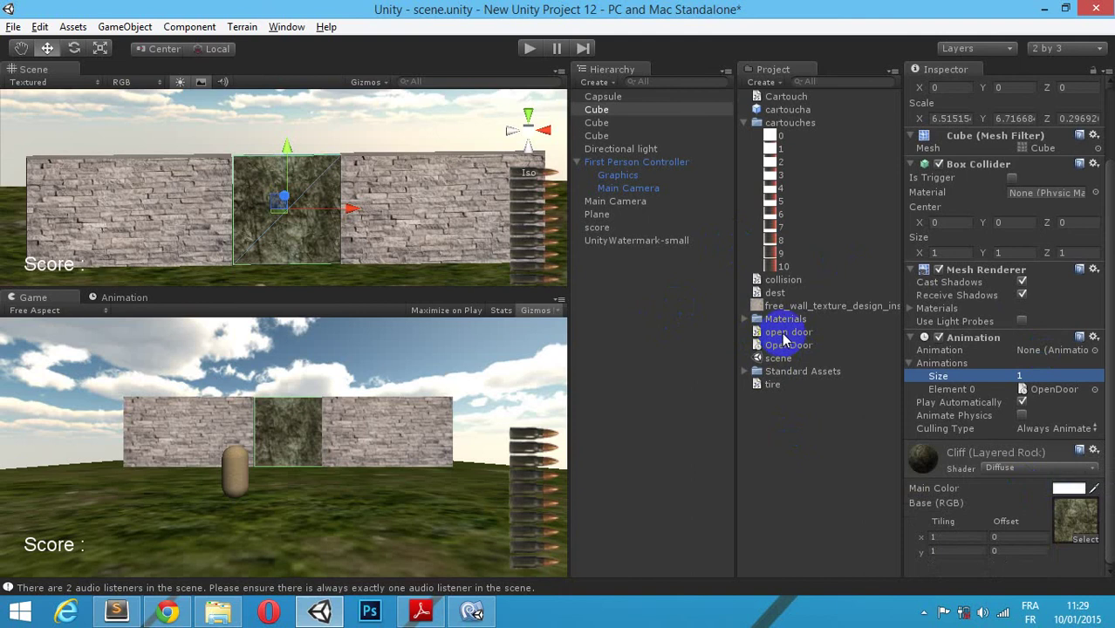
# Step: Attach the open door script to the First Person Controller, accepting the prefab break, and start Play
pyautogui.moveTo(782, 338); pyautogui.dragTo(601, 163)
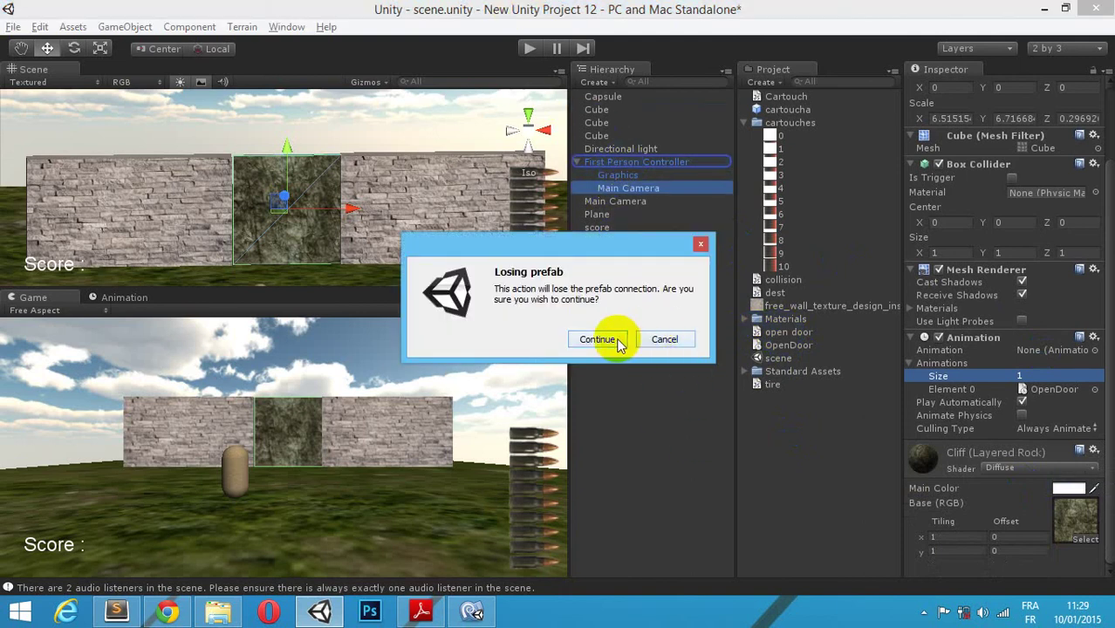
pyautogui.click(663, 338)
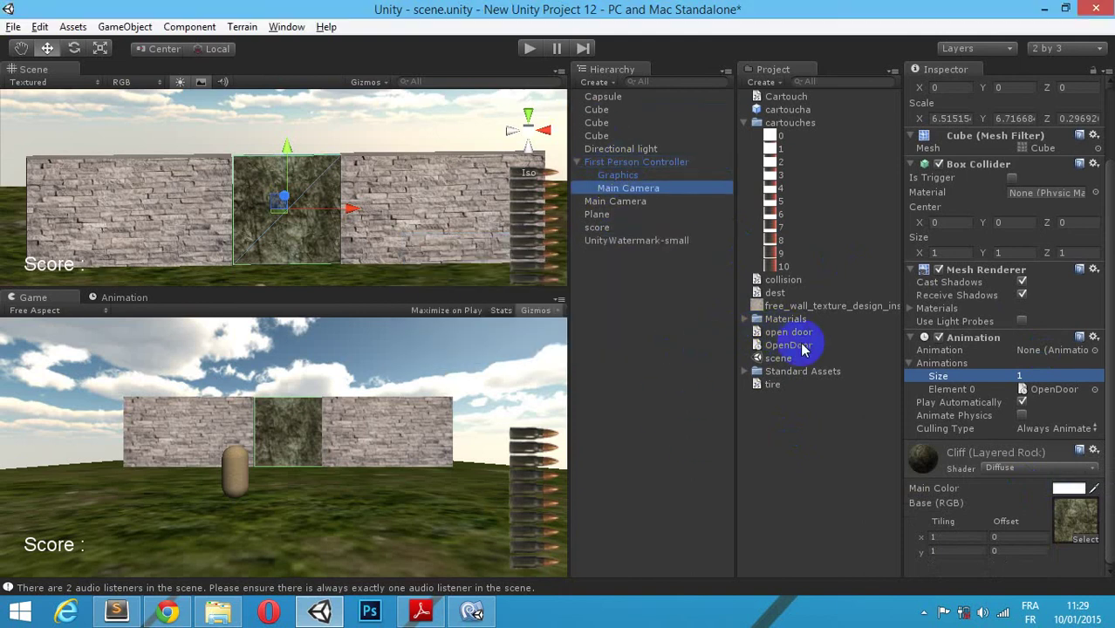
pyautogui.moveTo(802, 342); pyautogui.dragTo(631, 168)
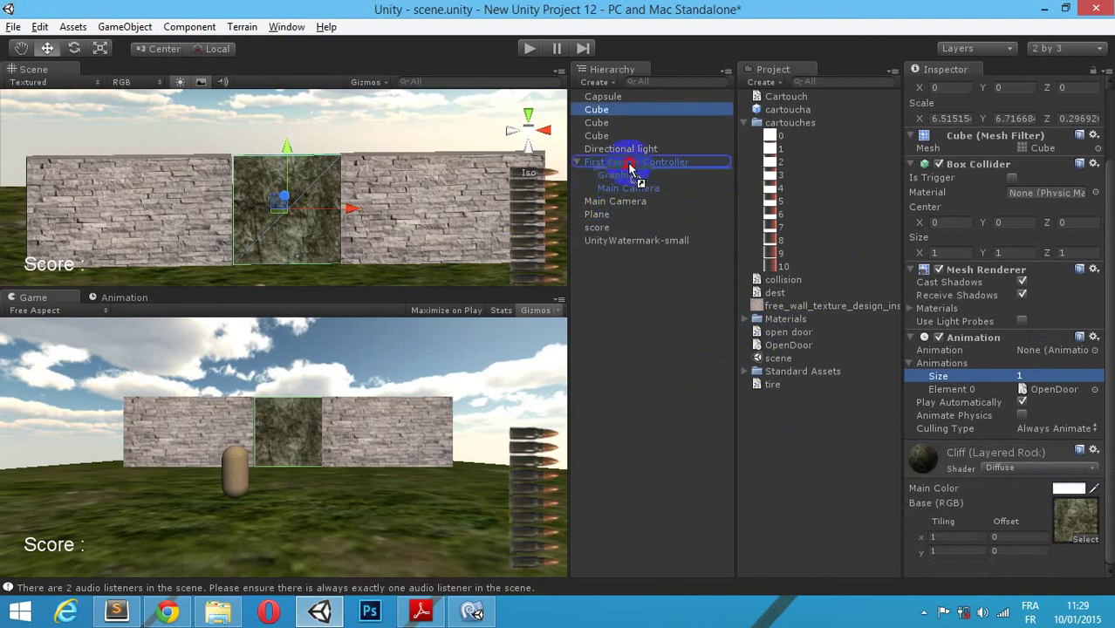
pyautogui.click(529, 48)
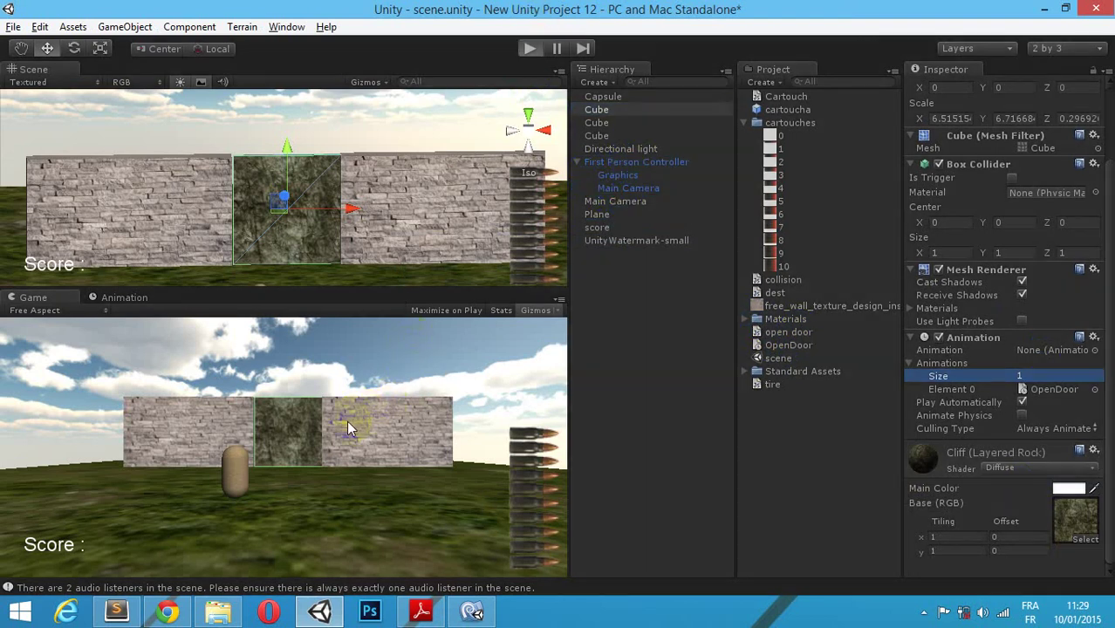
# Step: Walk the player into the door cube so it slides up, then through the doorway
pyautogui.press('w')
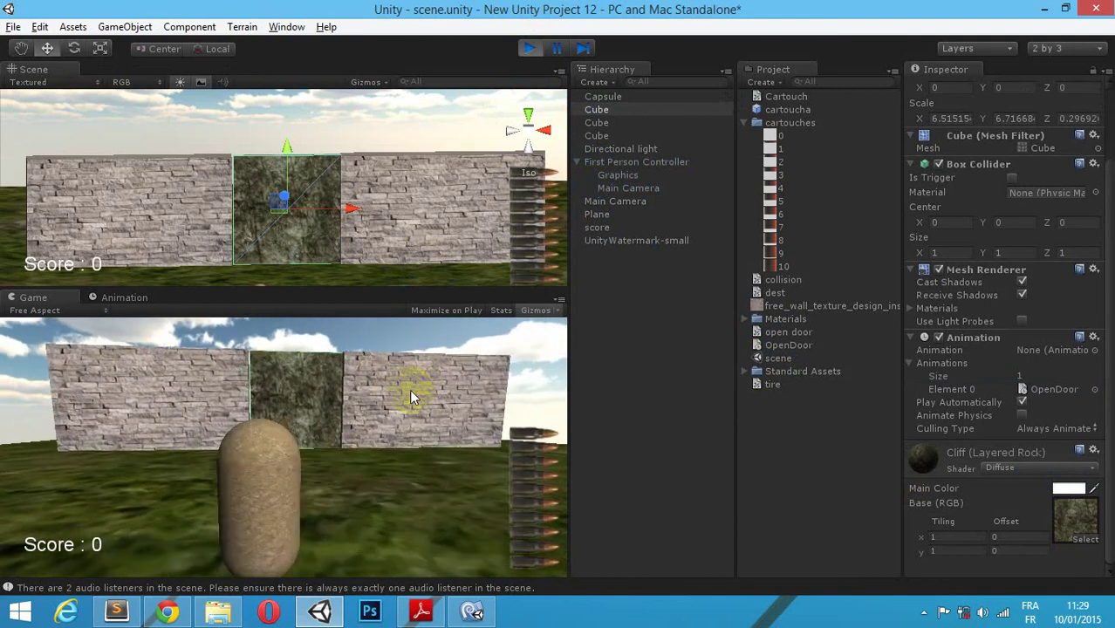
pyautogui.press('w')
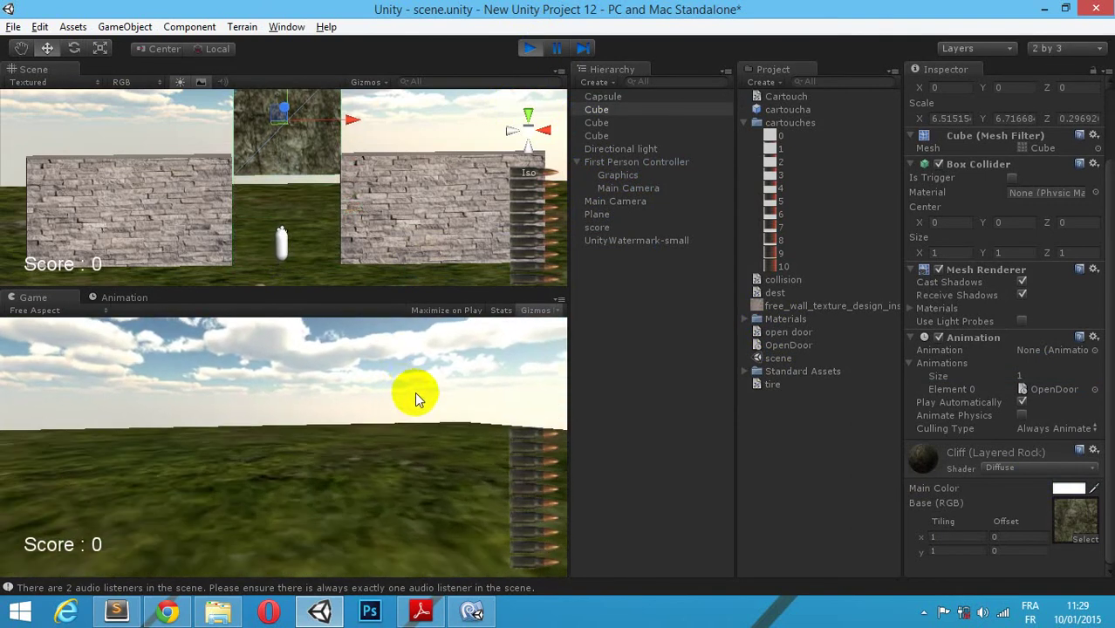
pyautogui.press('w')
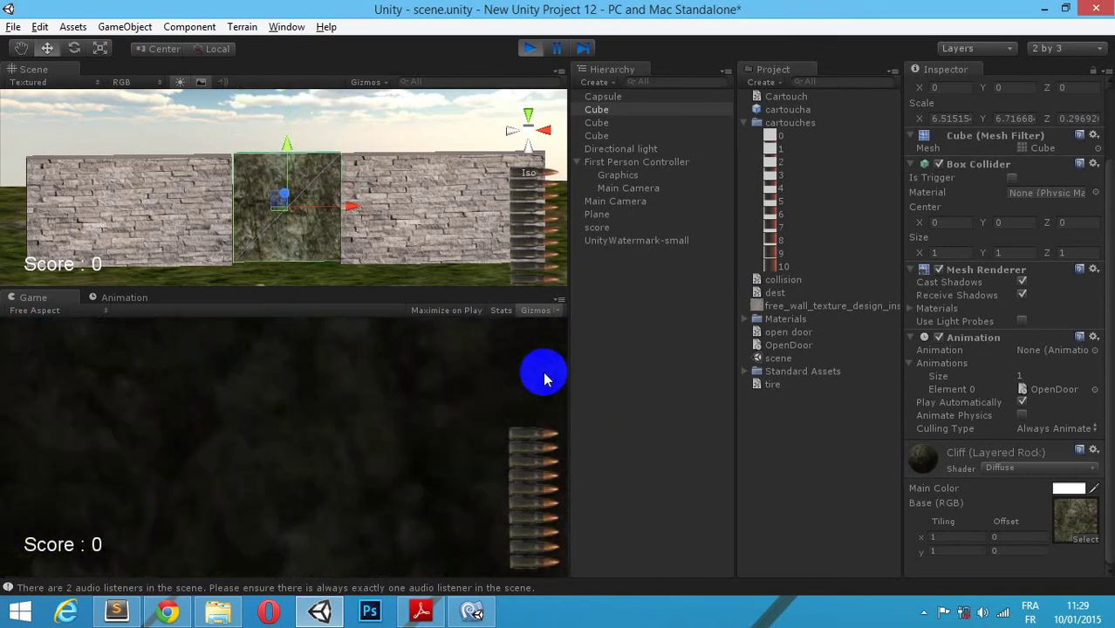
pyautogui.click(543, 377)
pyautogui.press('w')
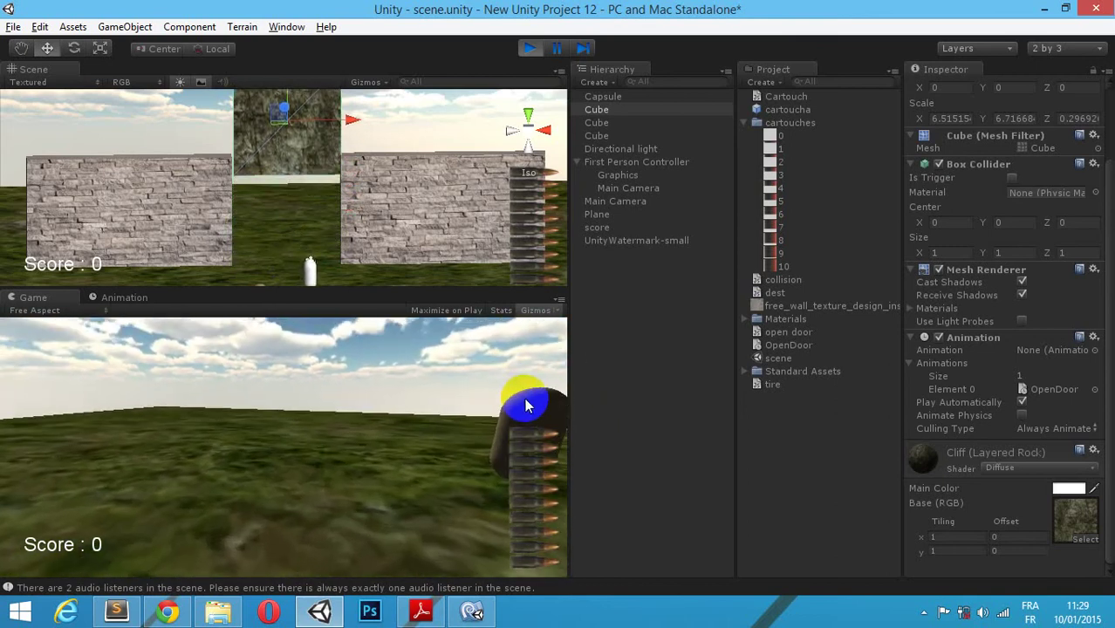
# Step: Fire several bullets to raise the score to 700, then stop the playtest
pyautogui.click(550, 394)
pyautogui.click(550, 394)
pyautogui.click(552, 398)
pyautogui.click(552, 398)
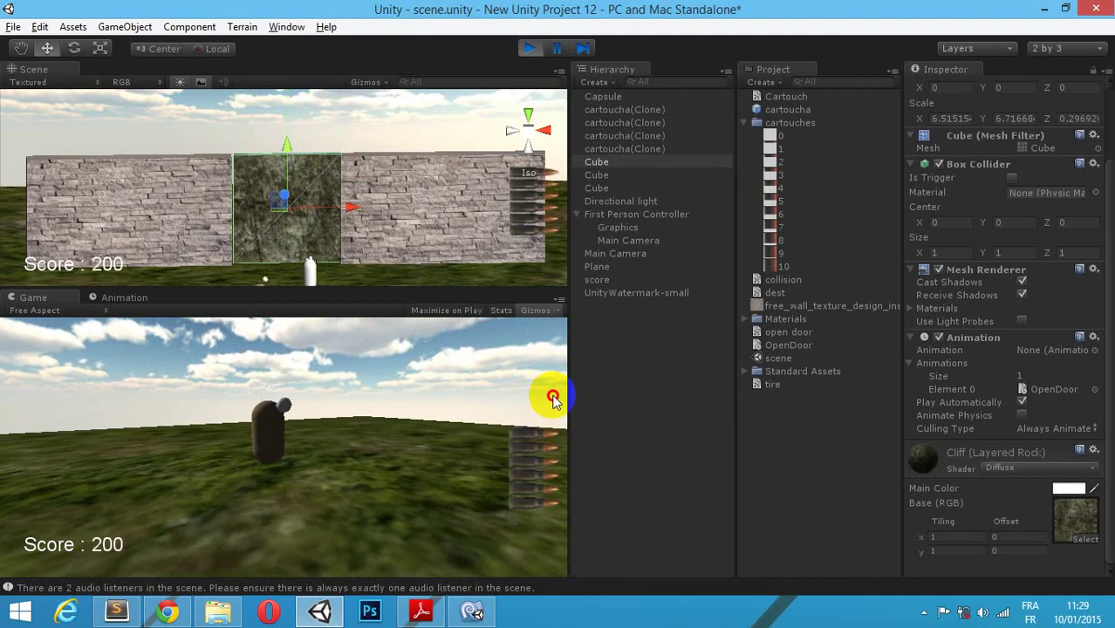
pyautogui.click(551, 399)
pyautogui.click(551, 400)
pyautogui.click(550, 399)
pyautogui.click(657, 371)
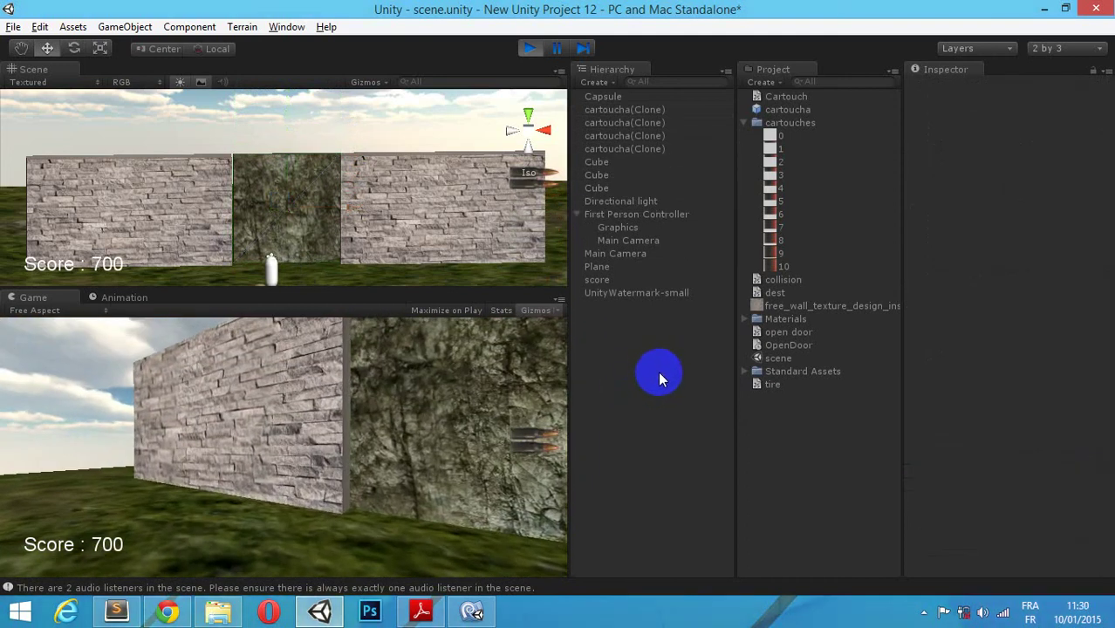
pyautogui.click(530, 379)
pyautogui.press('w')
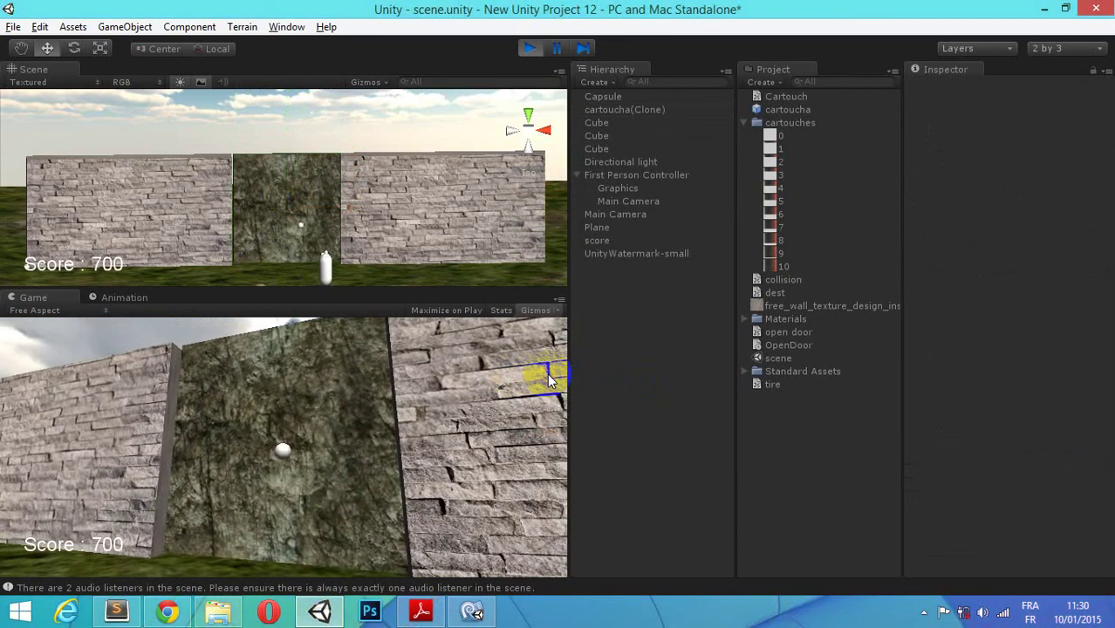
pyautogui.click(532, 50)
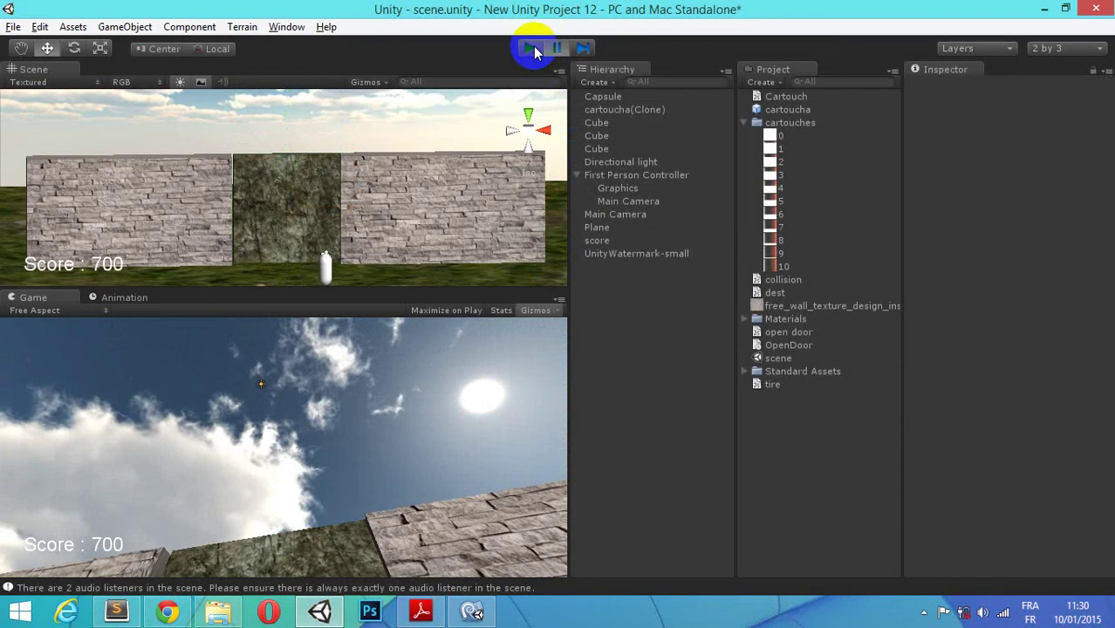